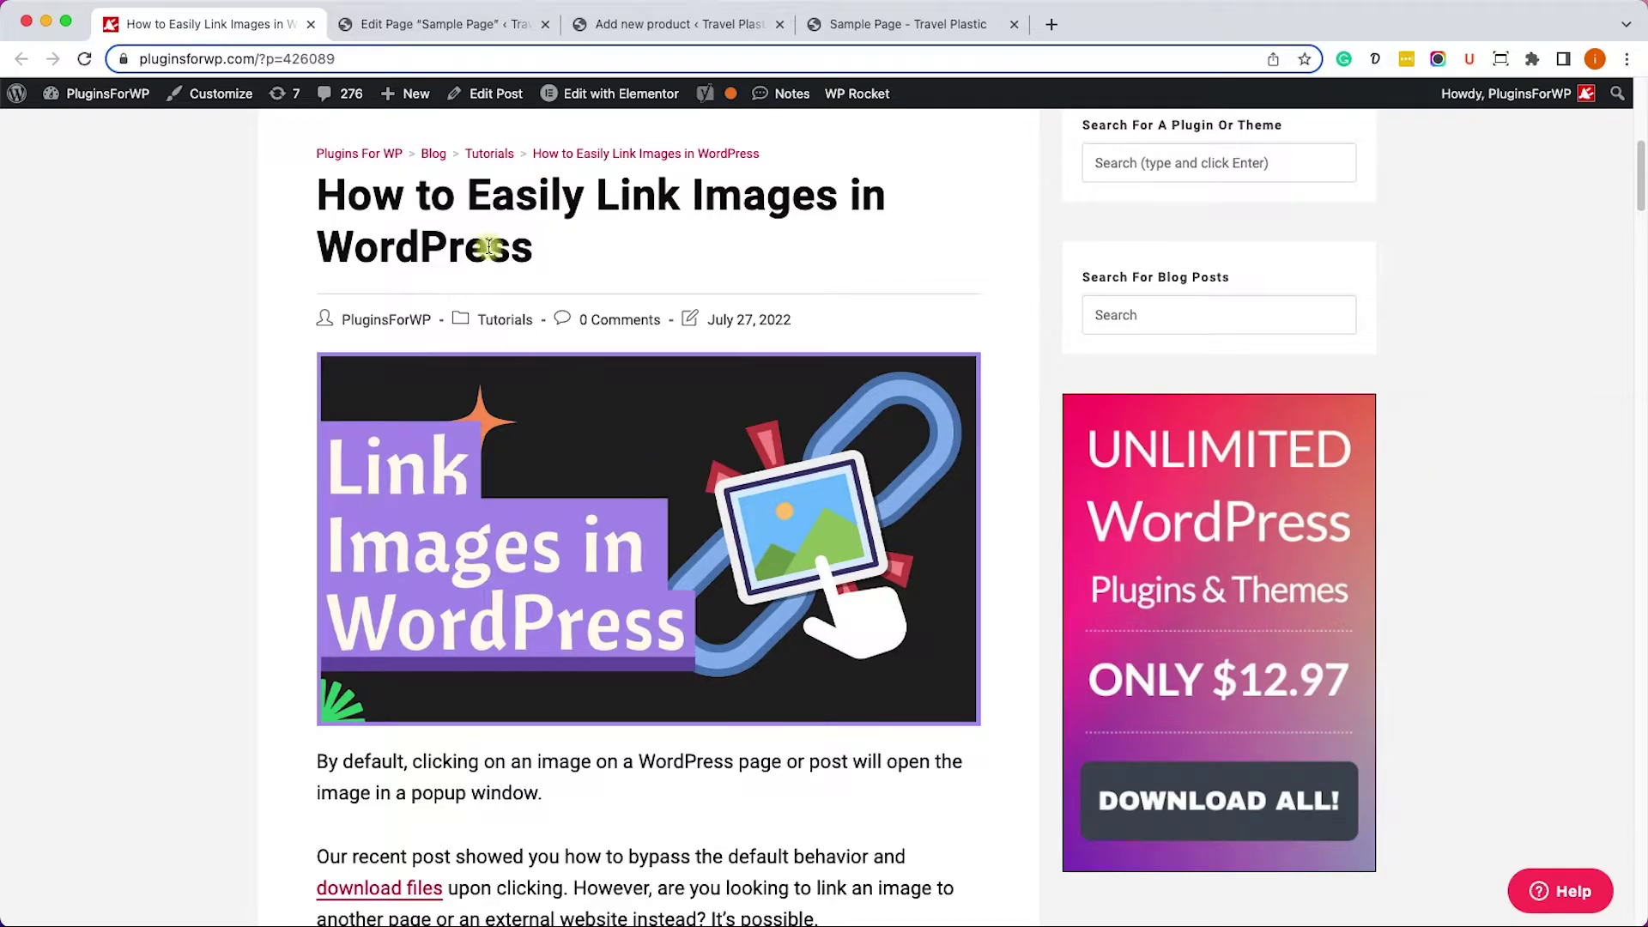
Step: Switch to the 'Edit Page "Sample Page"' browser tab to open the block editor
{"action": "left_click", "coordinate": [415, 26]}
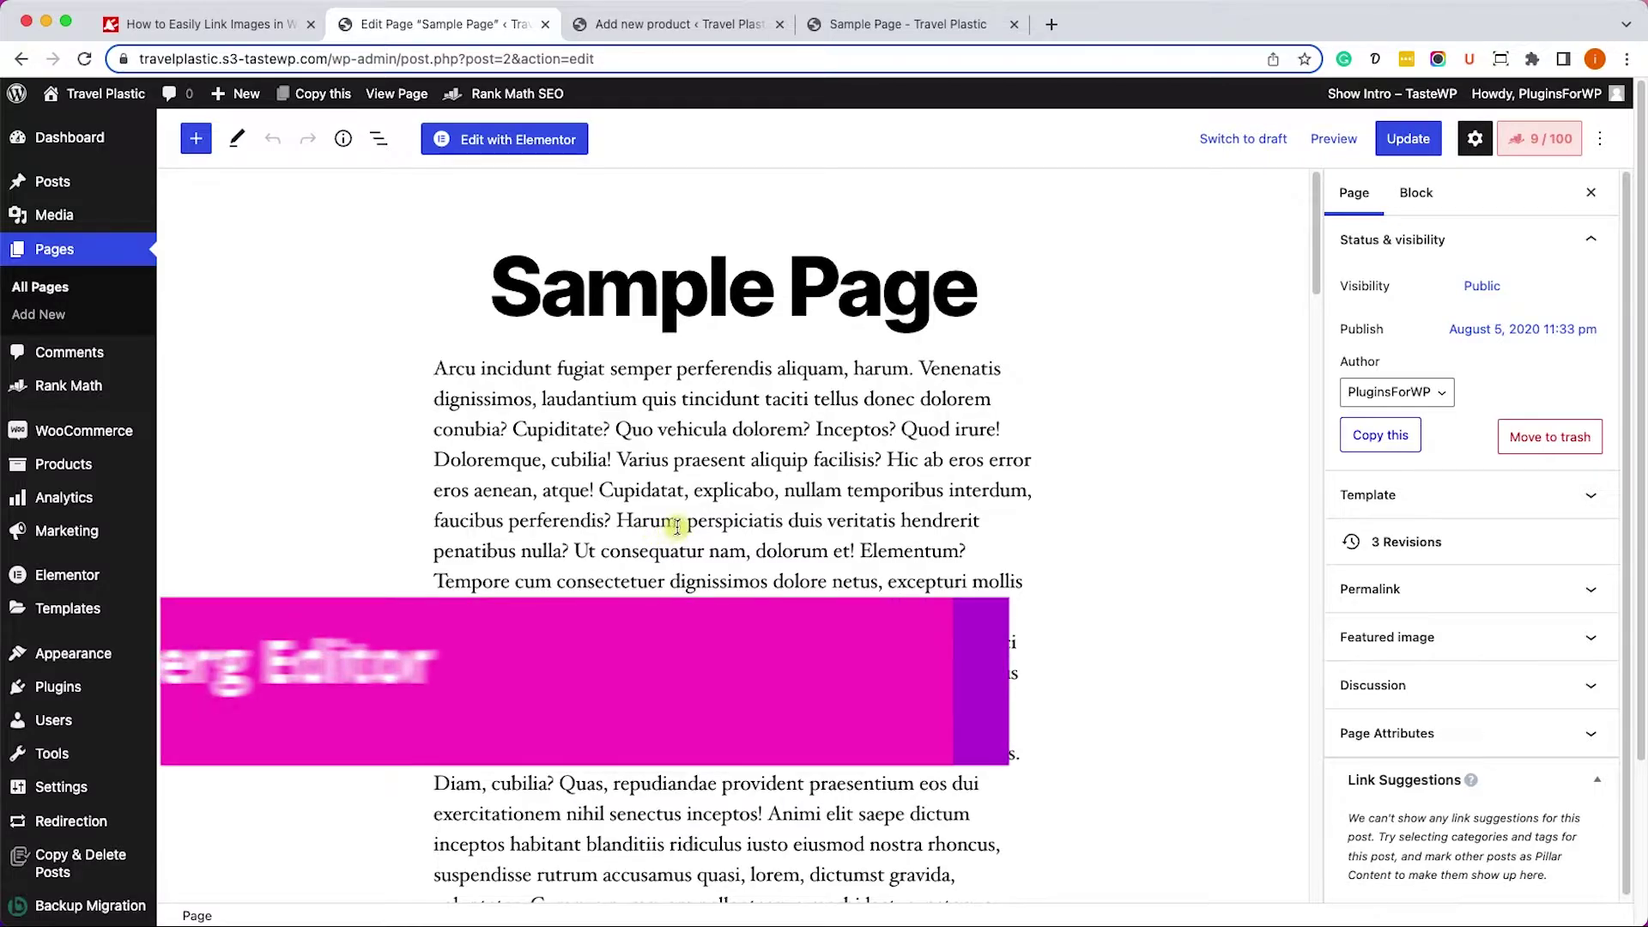
Step: Add an Image block after the first paragraph and pick the water-lily photo from the Media Library
{"action": "left_click", "coordinate": [702, 608]}
{"action": "scroll", "coordinate": [704, 601], "scroll_direction": "down", "scroll_amount": 2}
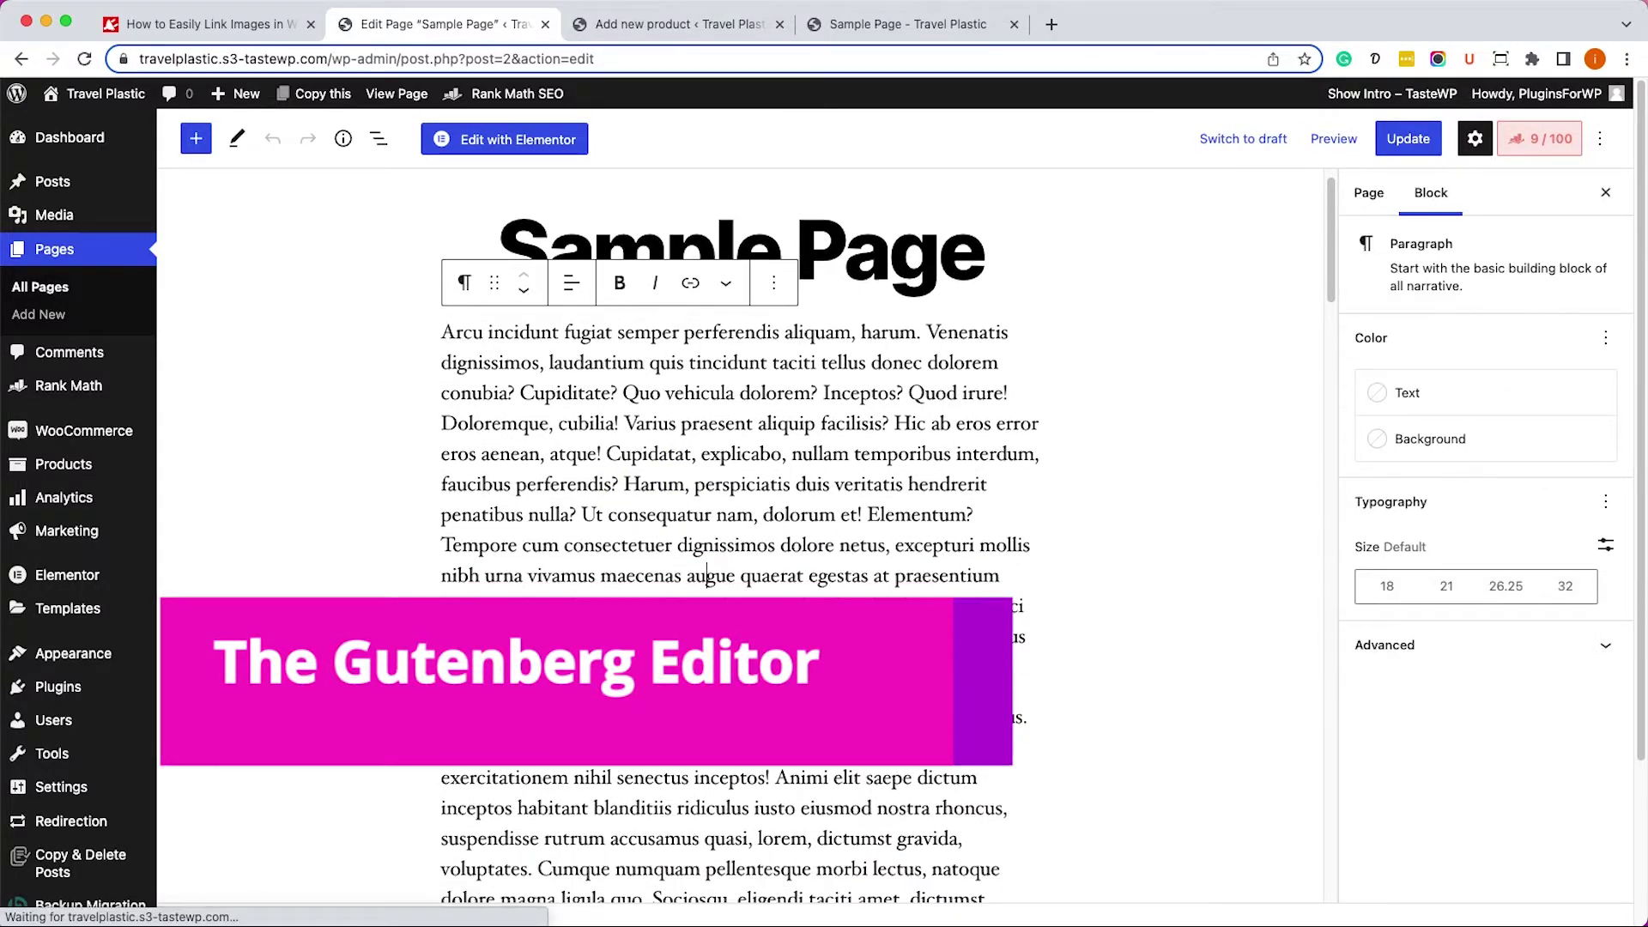
{"action": "left_click", "coordinate": [739, 654]}
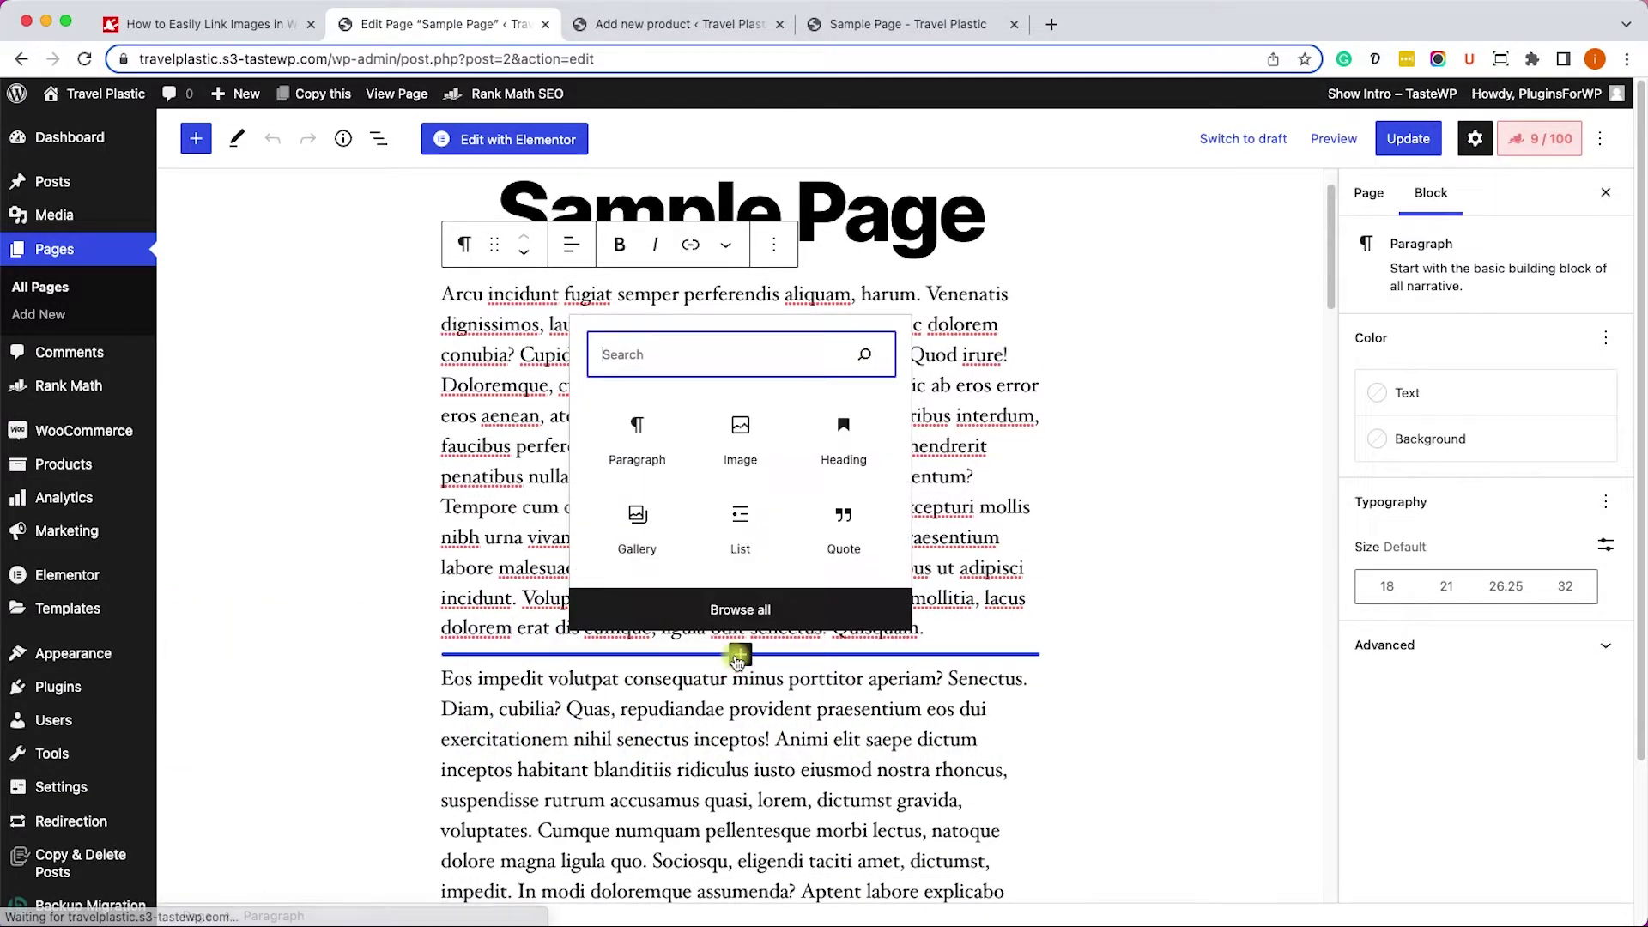
{"action": "left_click", "coordinate": [740, 429]}
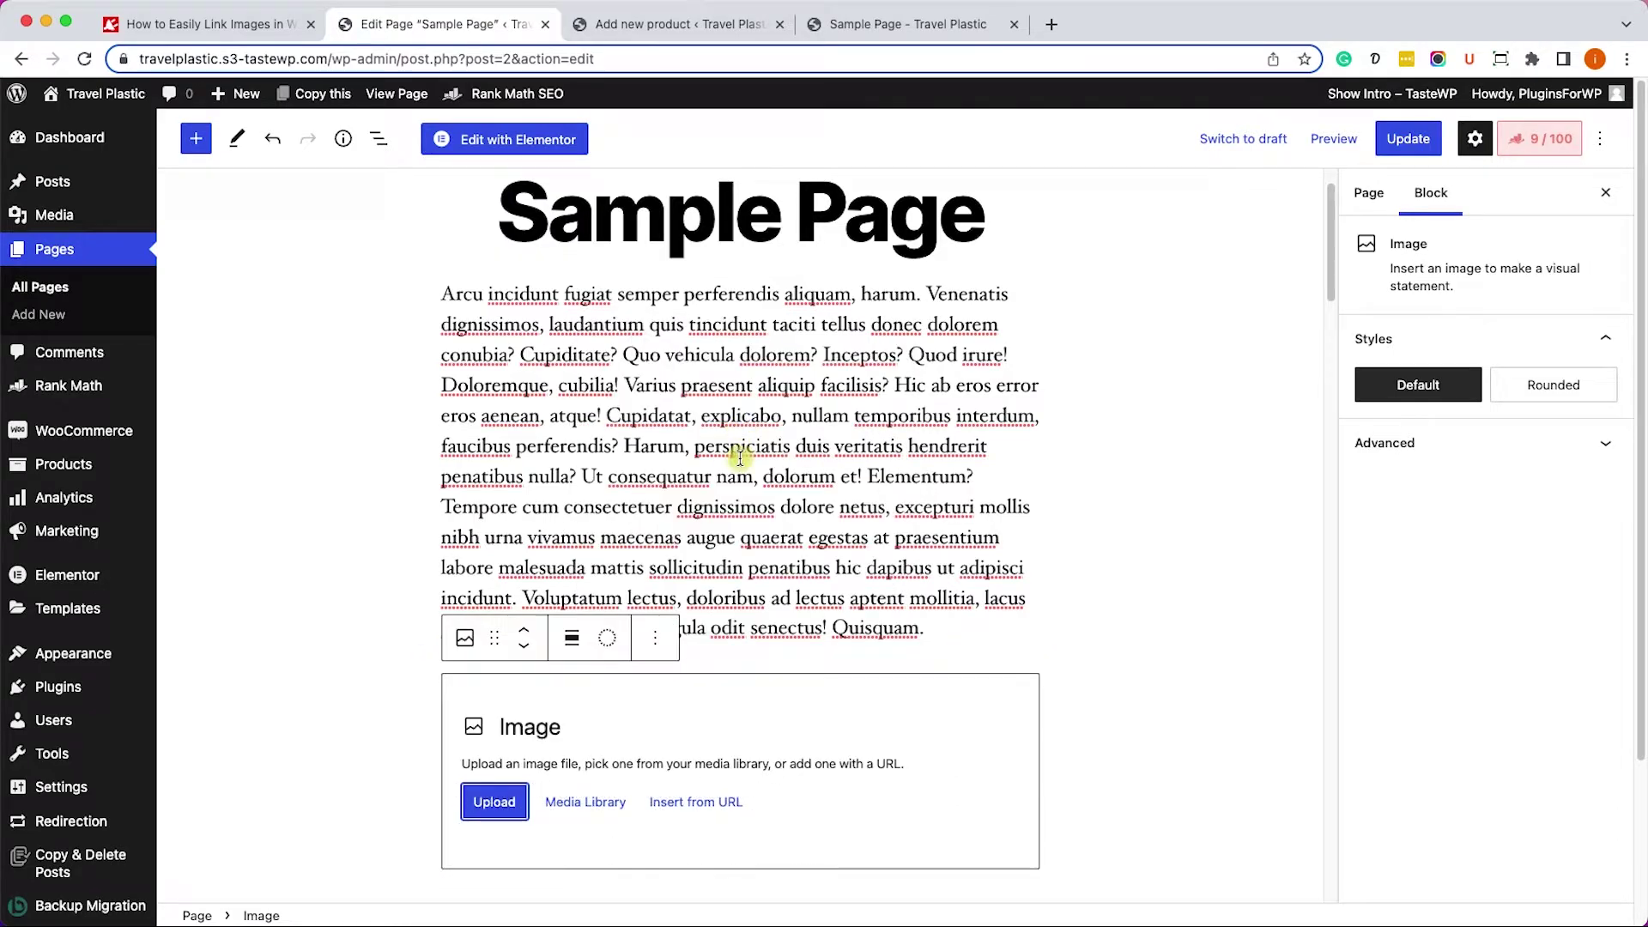
{"action": "scroll", "coordinate": [601, 686], "scroll_direction": "down", "scroll_amount": 1}
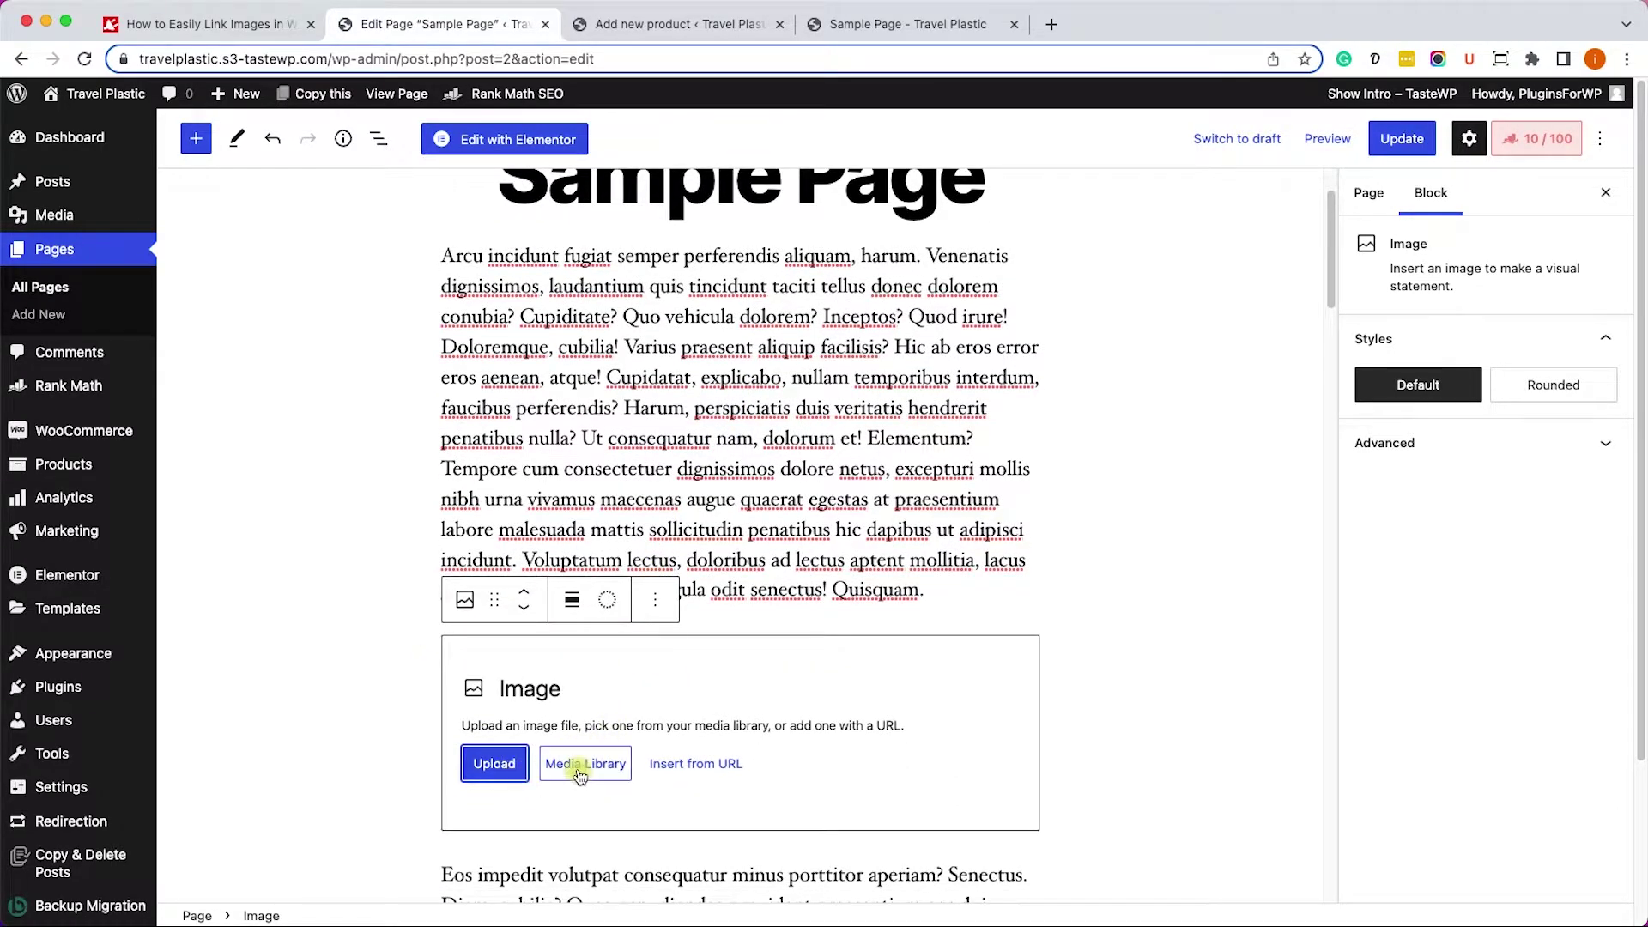
{"action": "left_click", "coordinate": [573, 766]}
{"action": "left_click", "coordinate": [286, 381]}
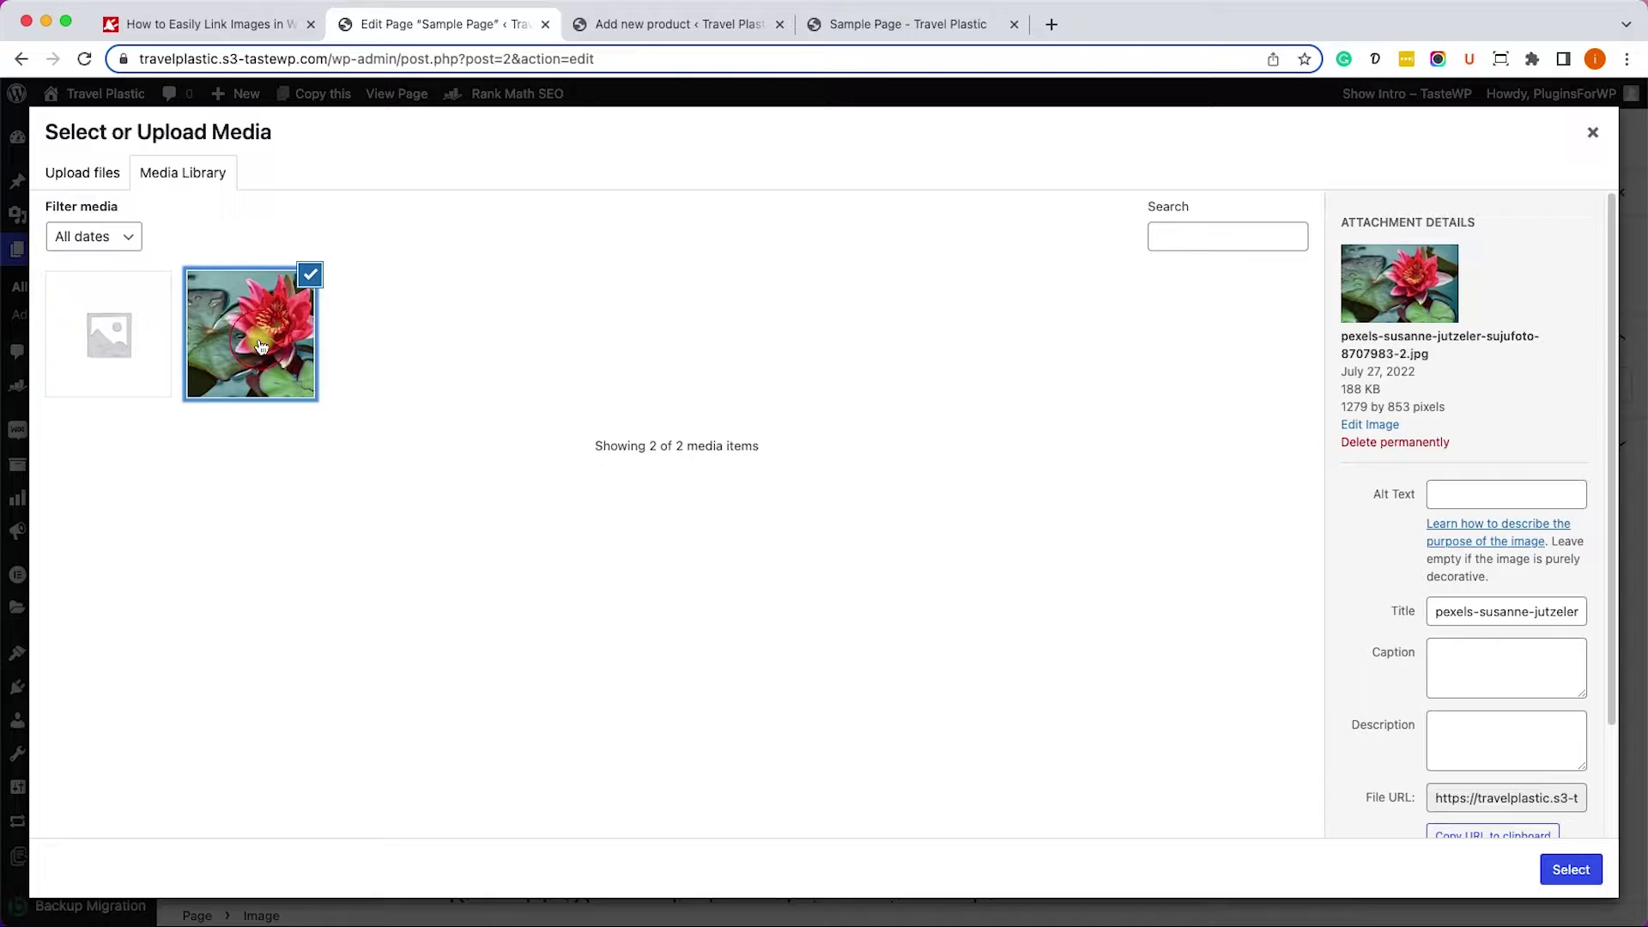
Step: Confirm the water-lily photo for the block and select the new image block
{"action": "left_click", "coordinate": [1569, 869]}
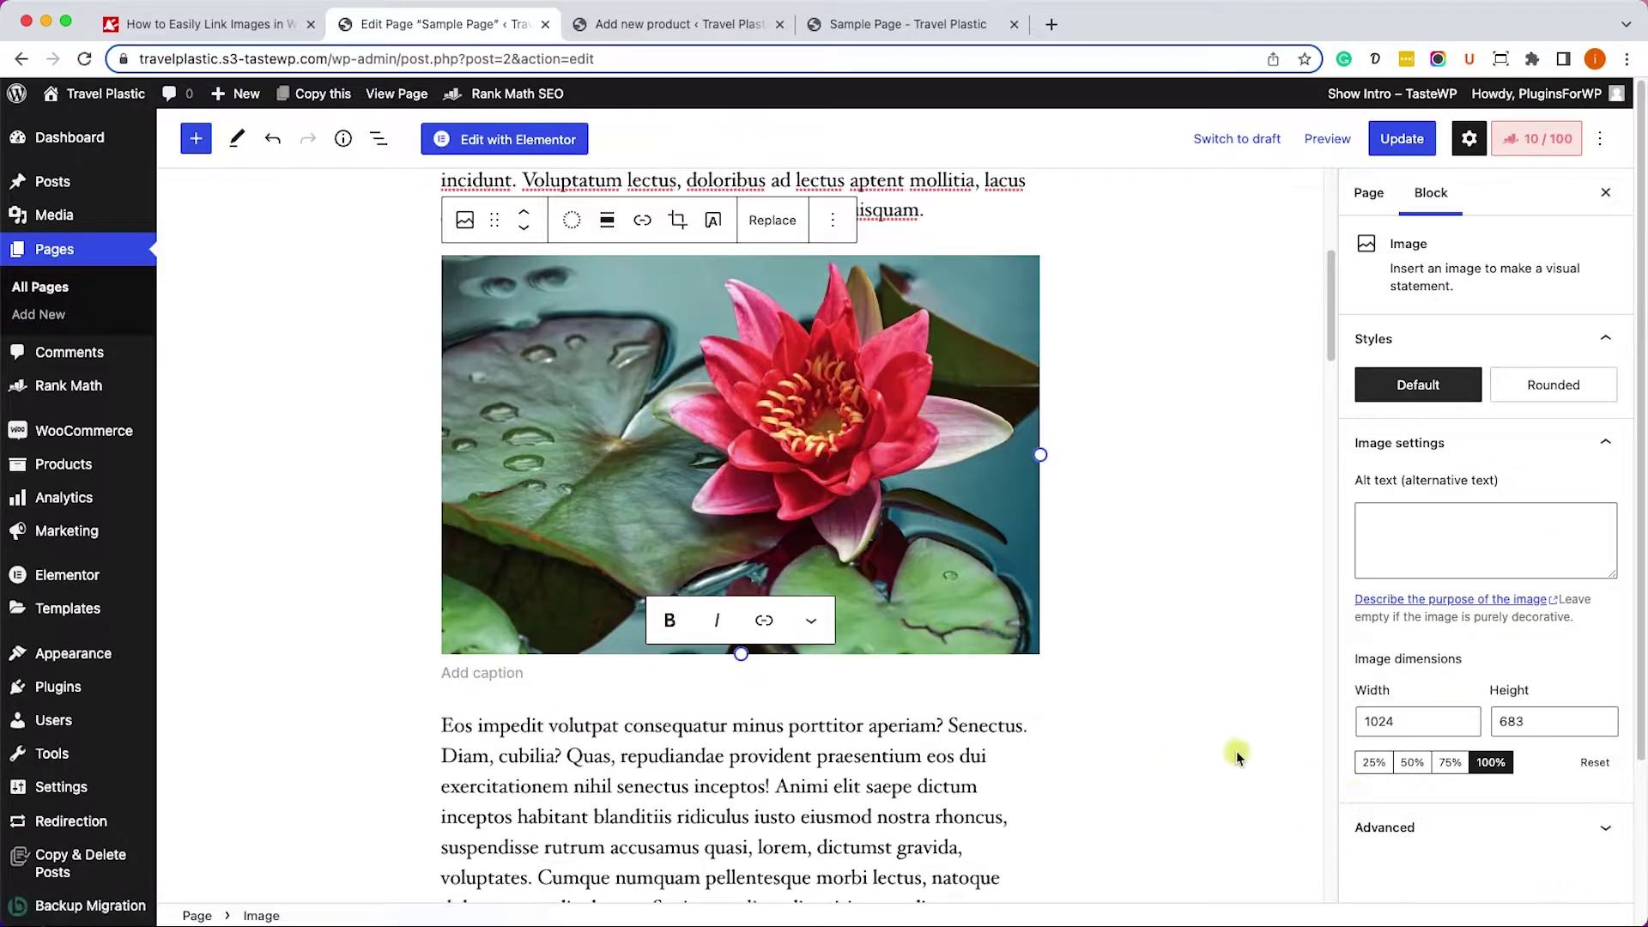
{"action": "scroll", "coordinate": [1196, 745], "scroll_direction": "up", "scroll_amount": 2}
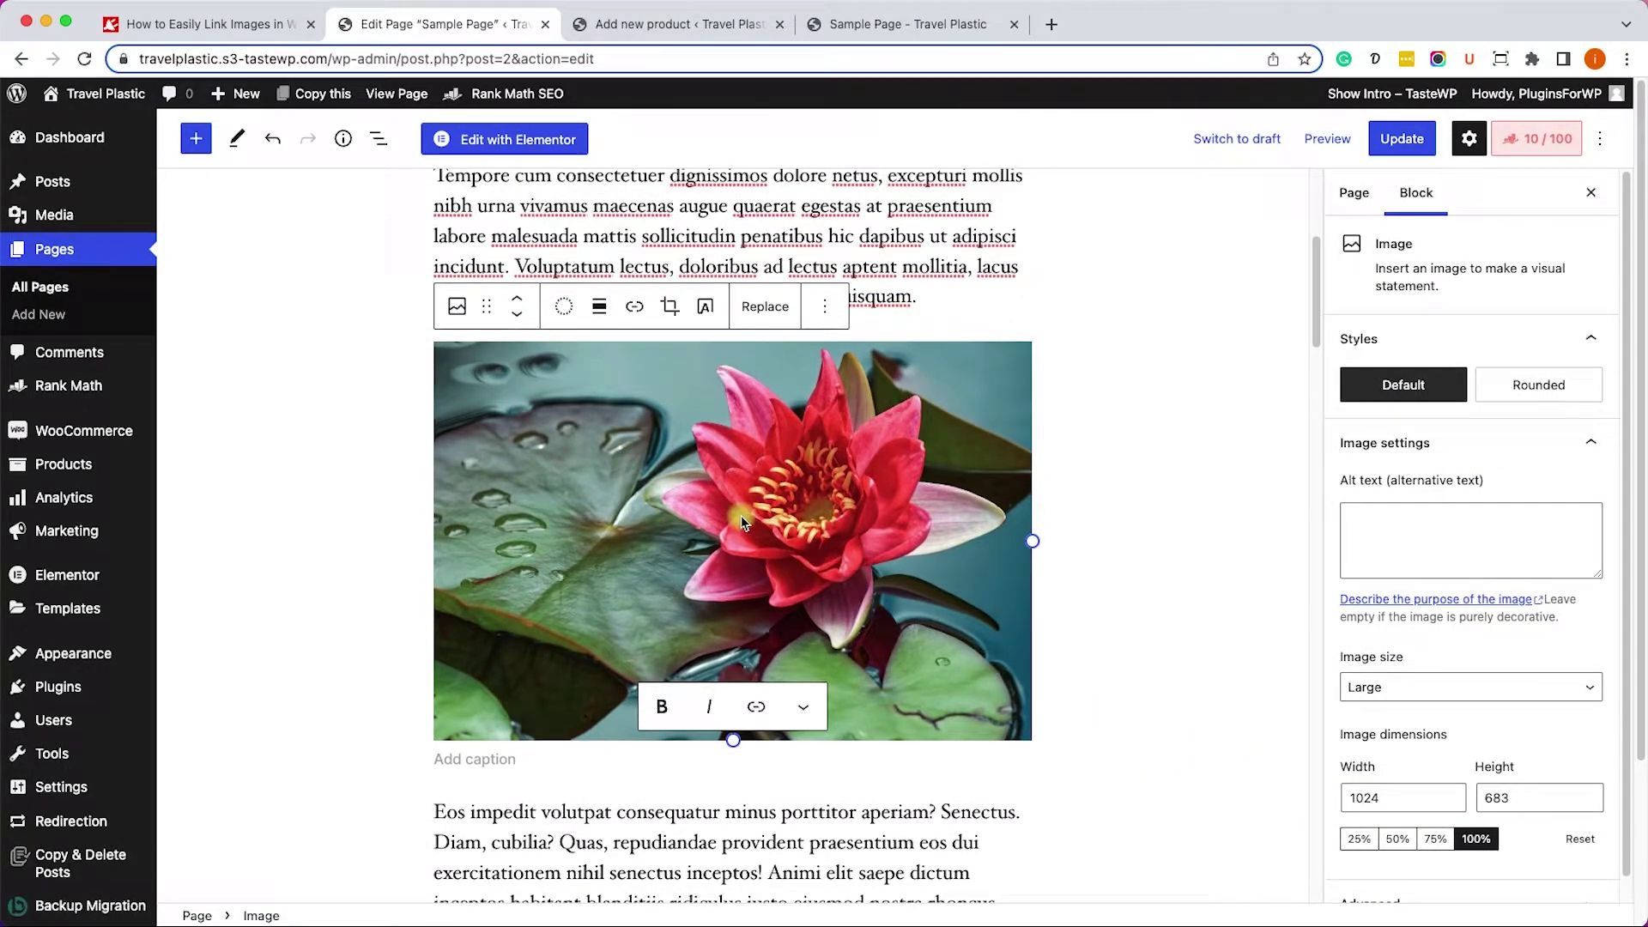
{"action": "left_click", "coordinate": [742, 520]}
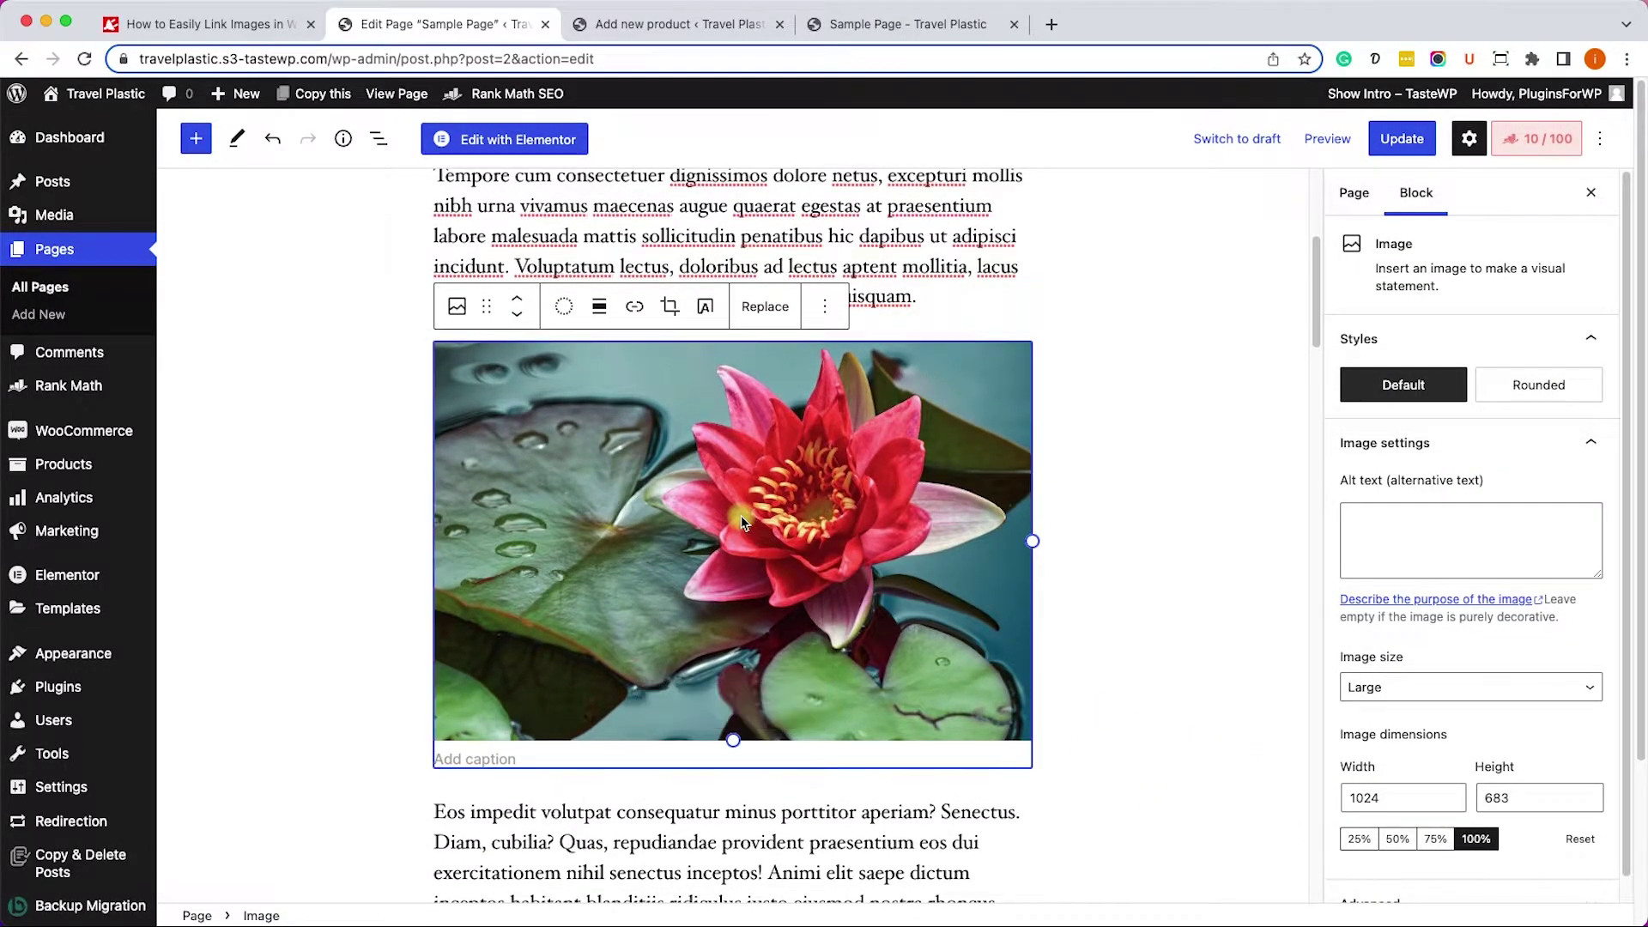
{"action": "left_click", "coordinate": [639, 315]}
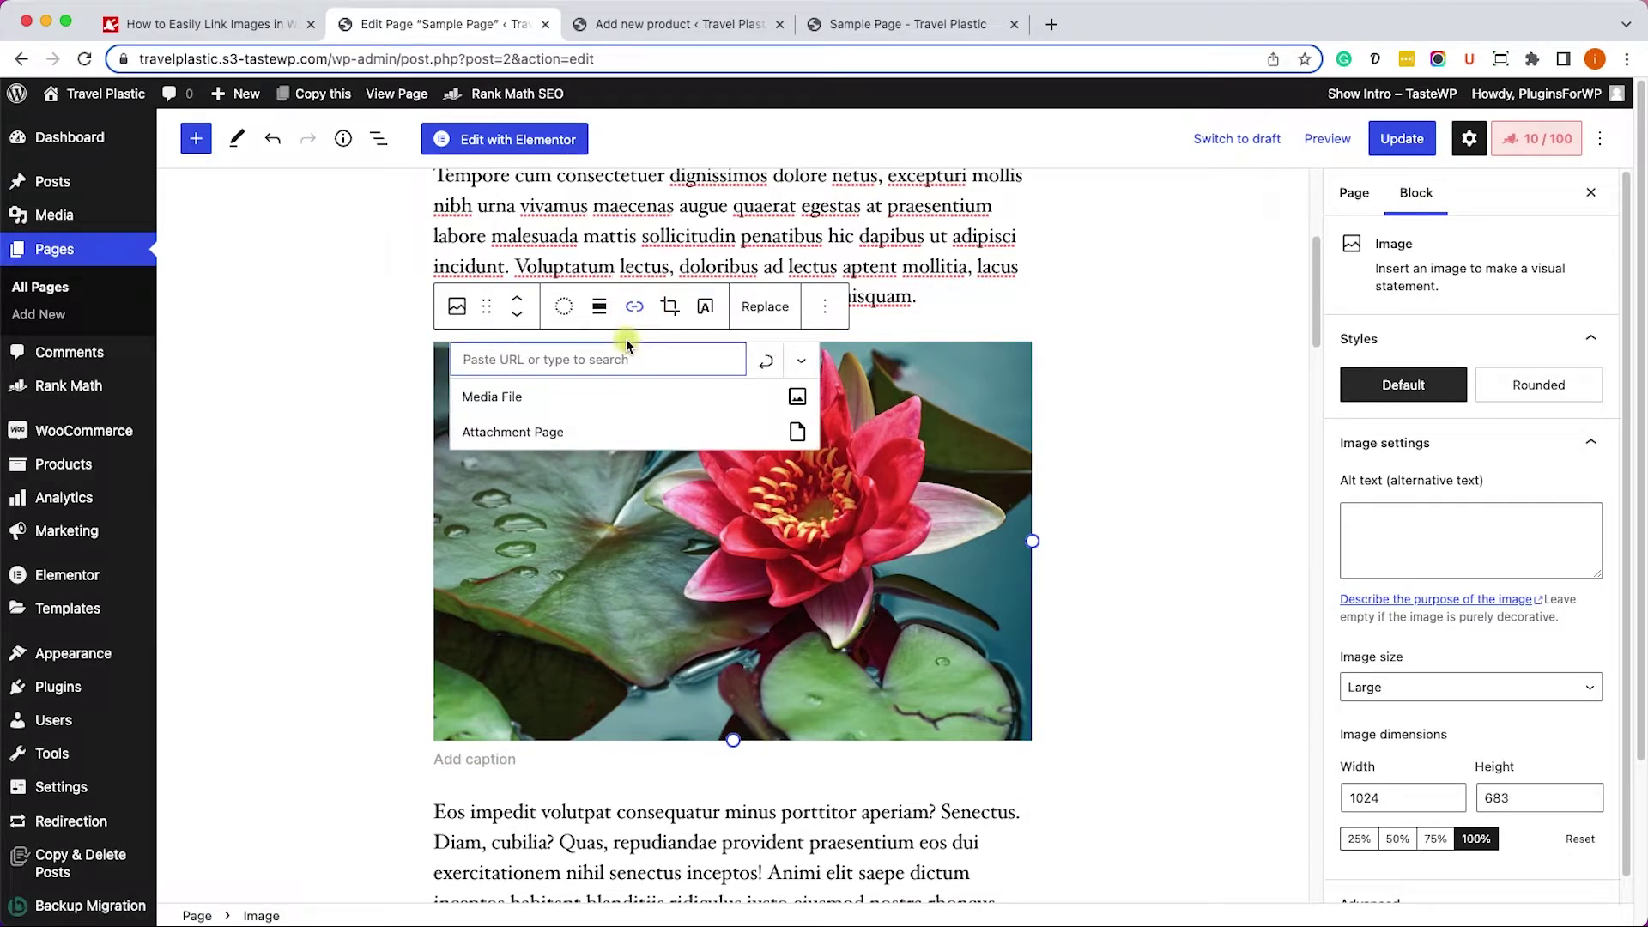
{"action": "type", "text": "h"}
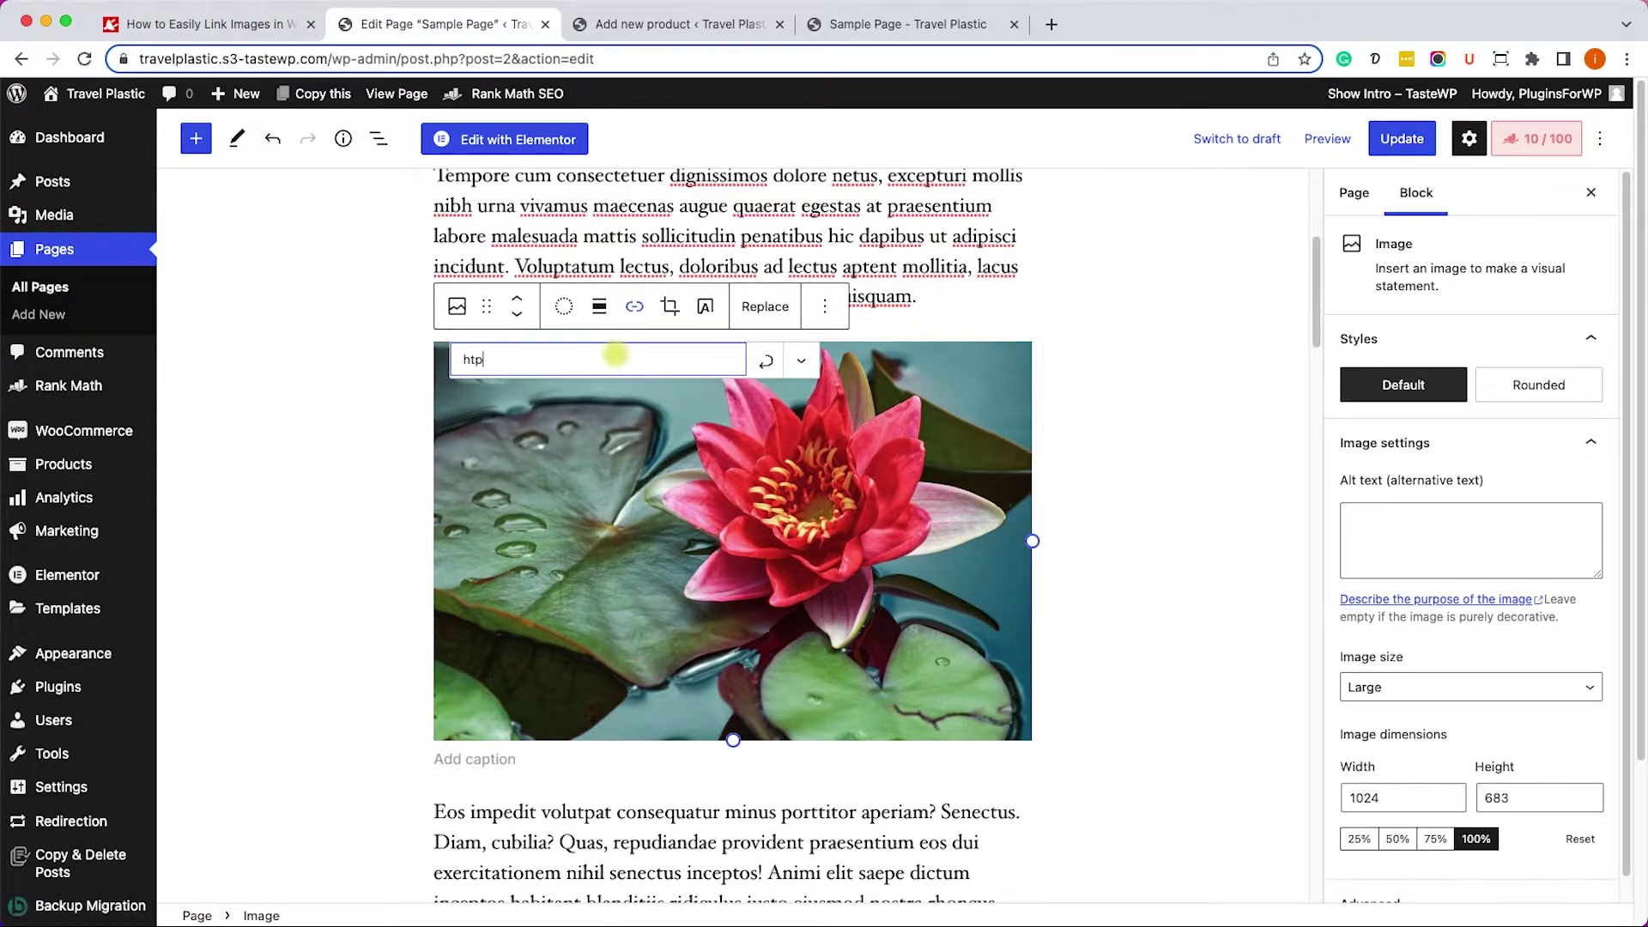
{"action": "type", "text": "tp"}
{"action": "key", "text": "BackSpace"}
{"action": "type", "text": "tps:"}
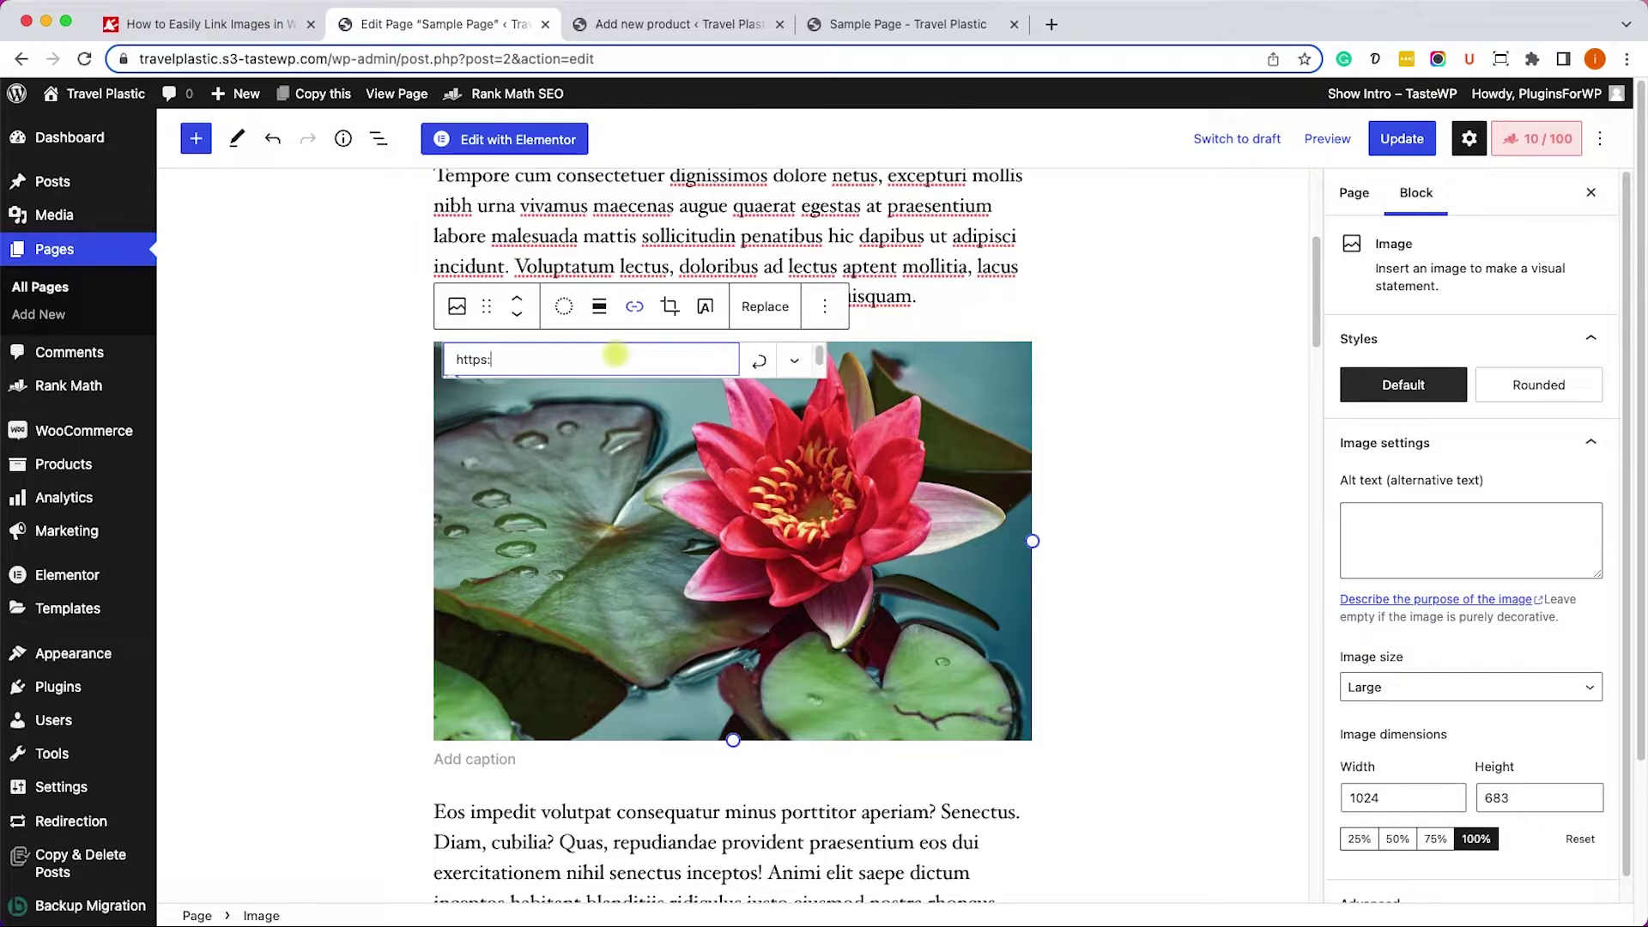
{"action": "type", "text": "//google.com"}
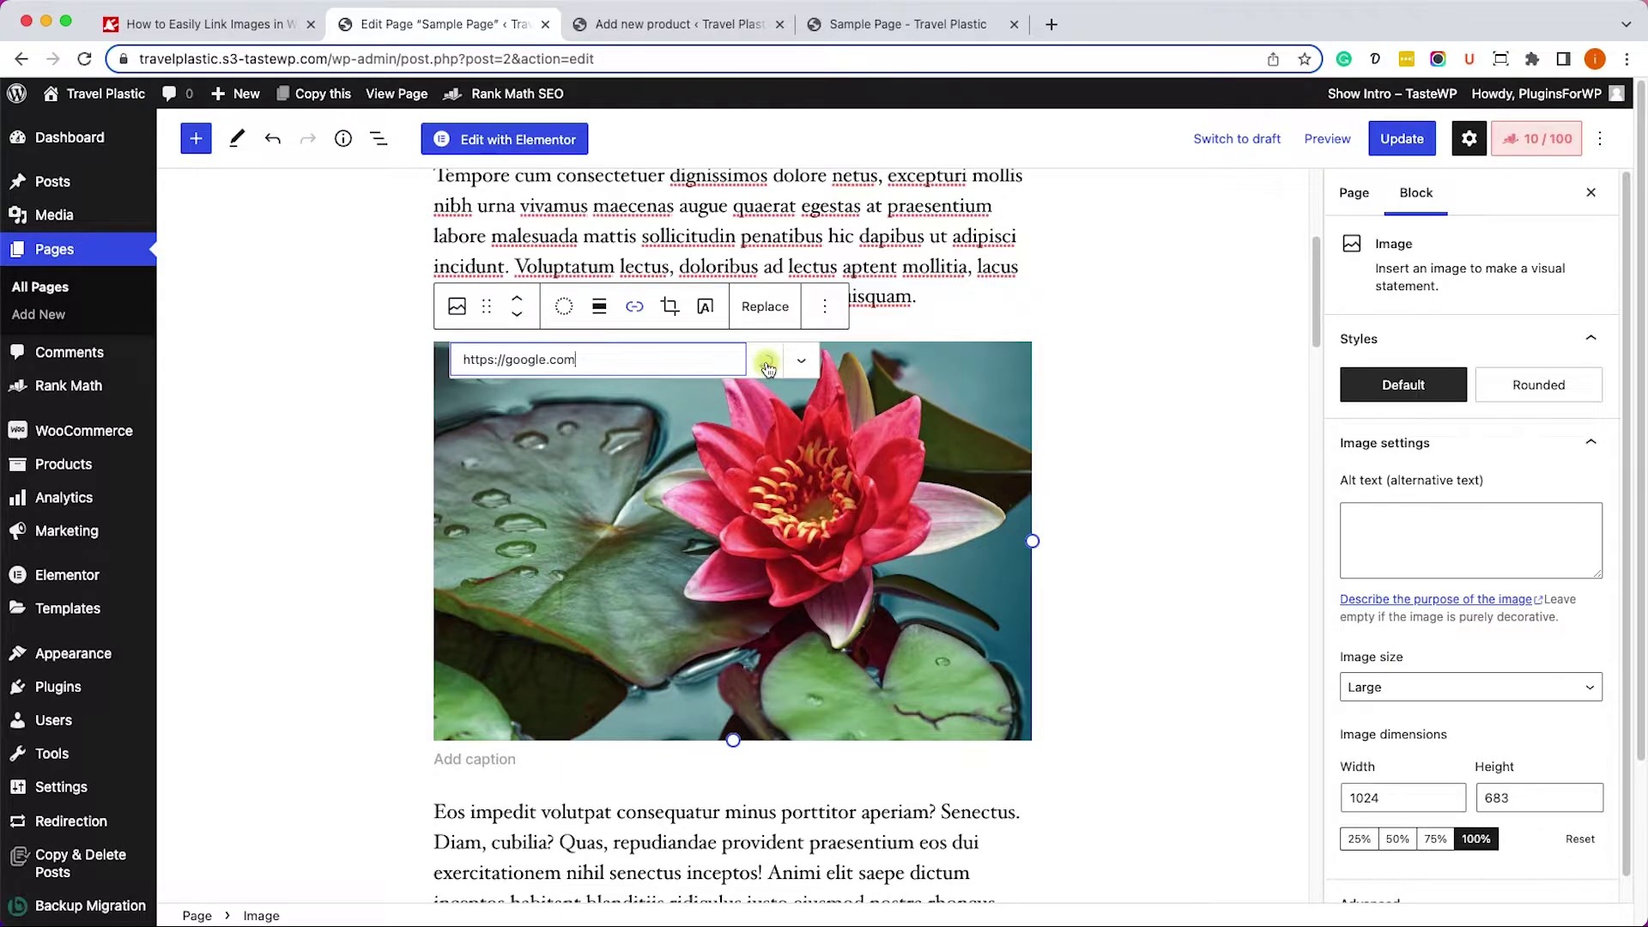
{"action": "left_click", "coordinate": [800, 356]}
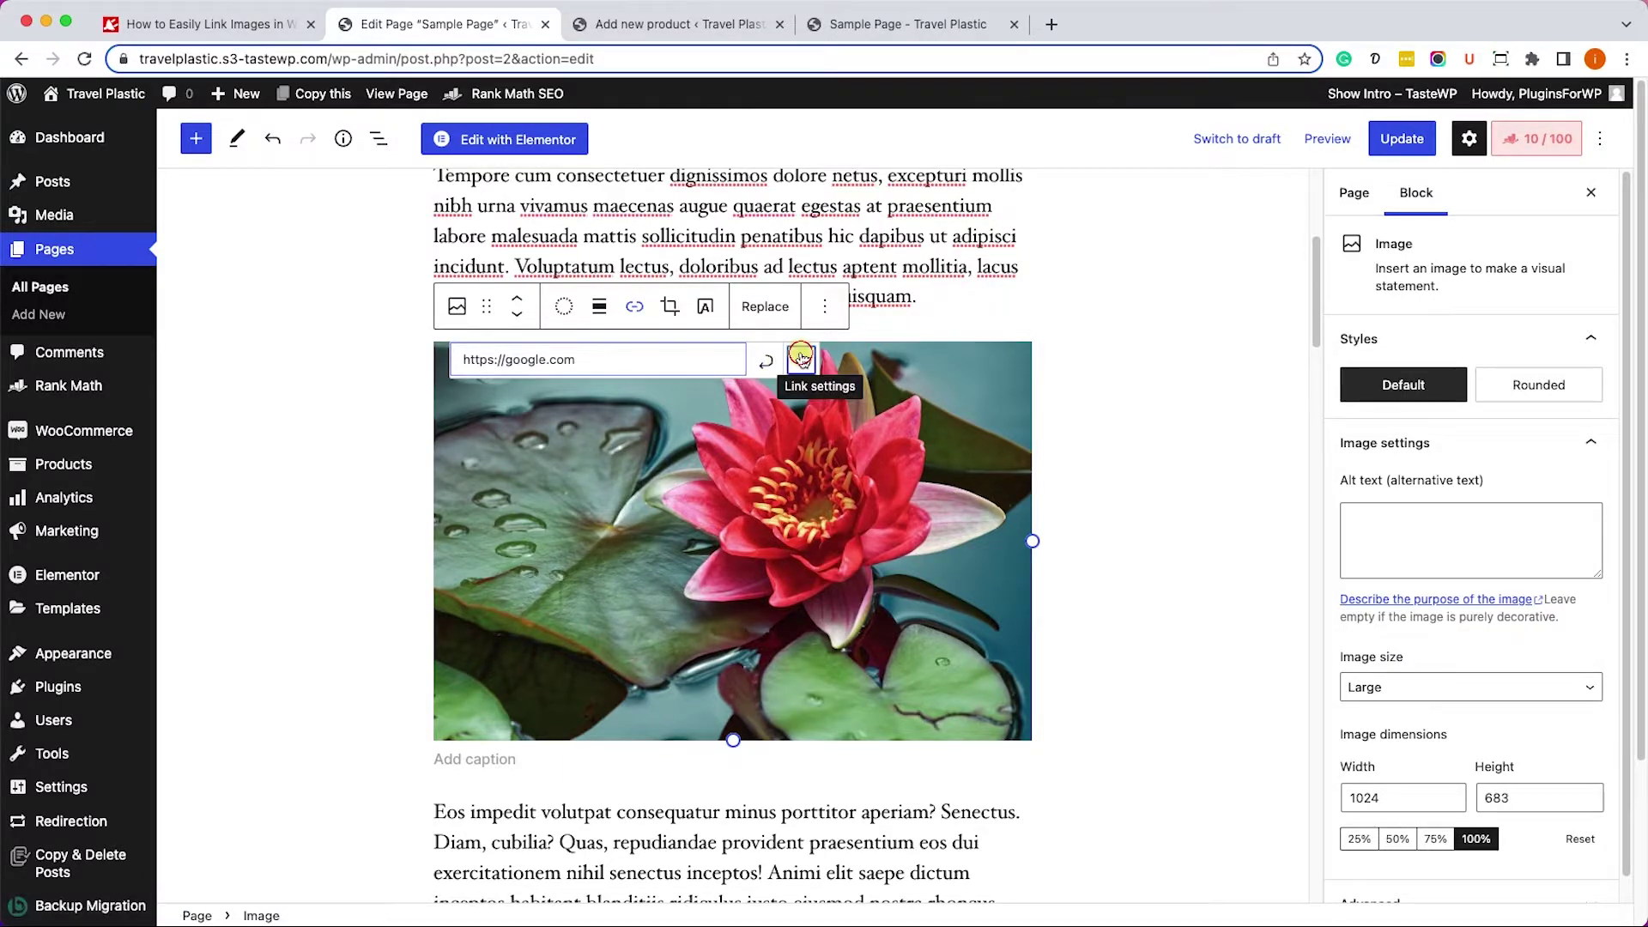
{"action": "left_click", "coordinate": [495, 406]}
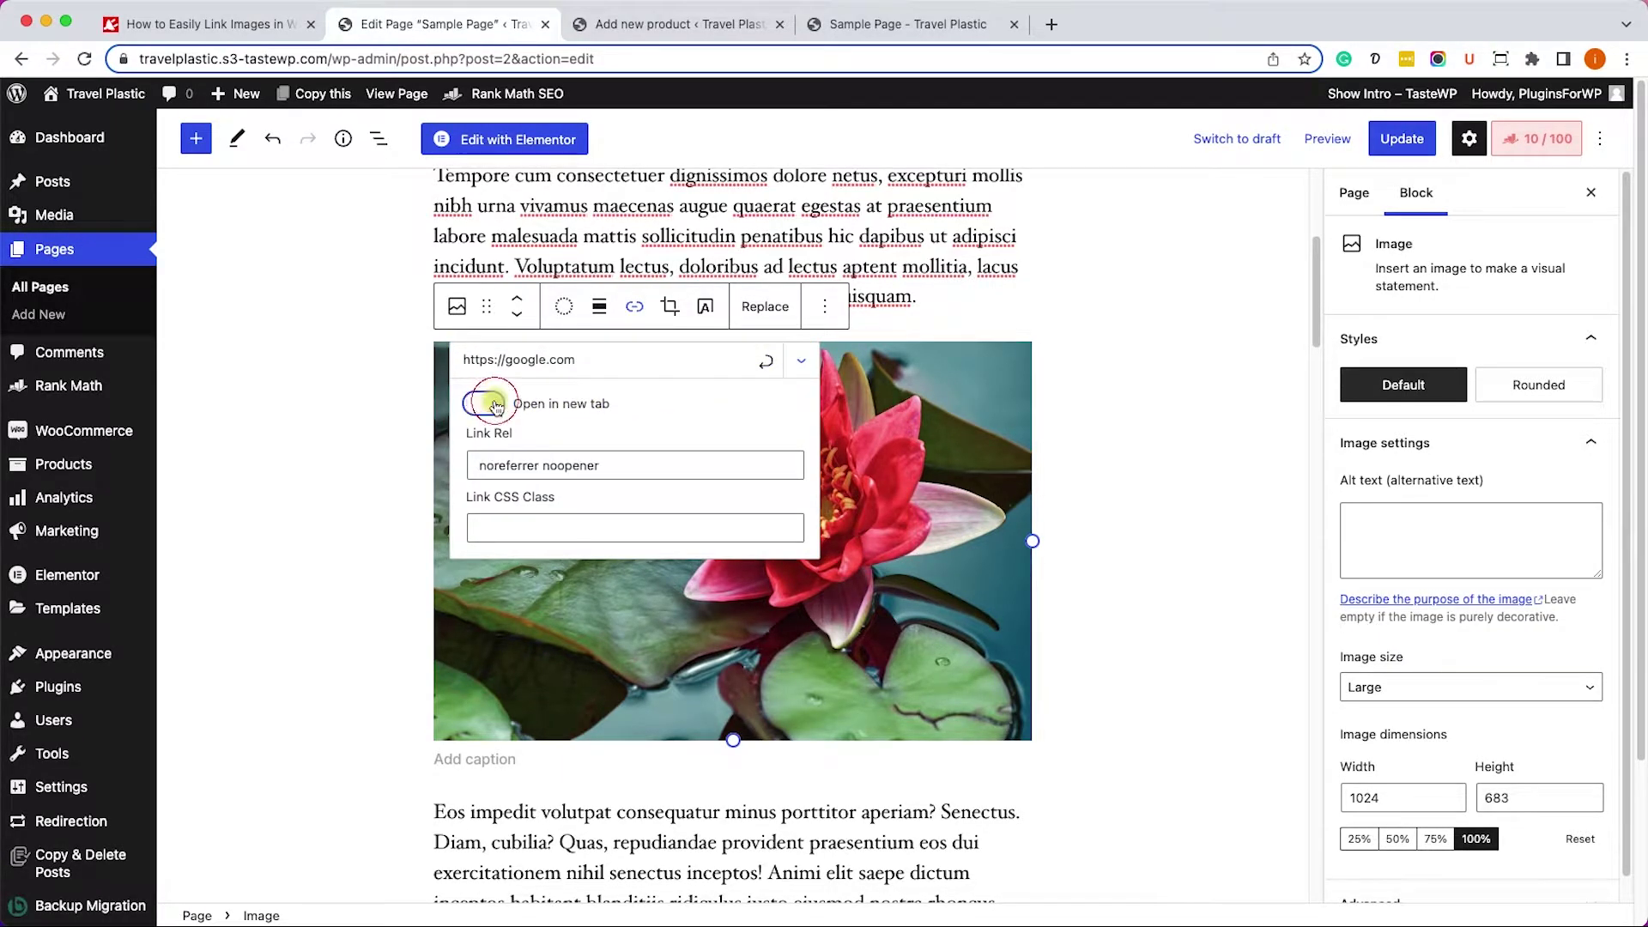
{"action": "left_click", "coordinate": [766, 362]}
{"action": "left_click", "coordinate": [1403, 143]}
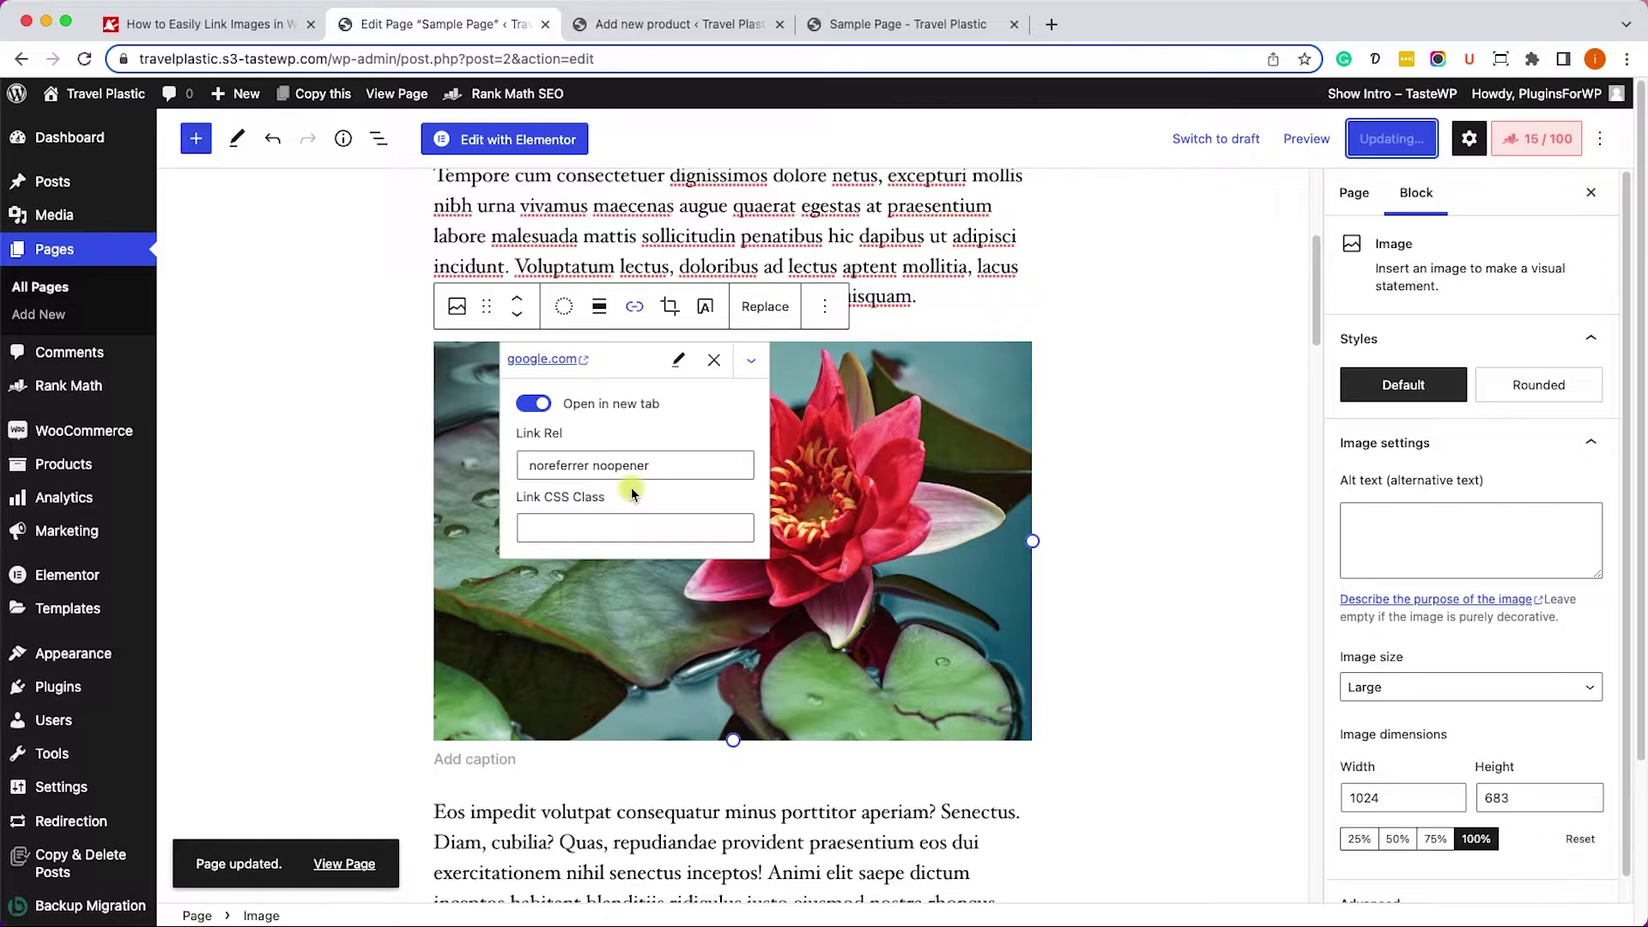
Step: Reload the live Sample Page and click the water-lily image to test its google.com link
{"action": "left_click", "coordinate": [914, 26]}
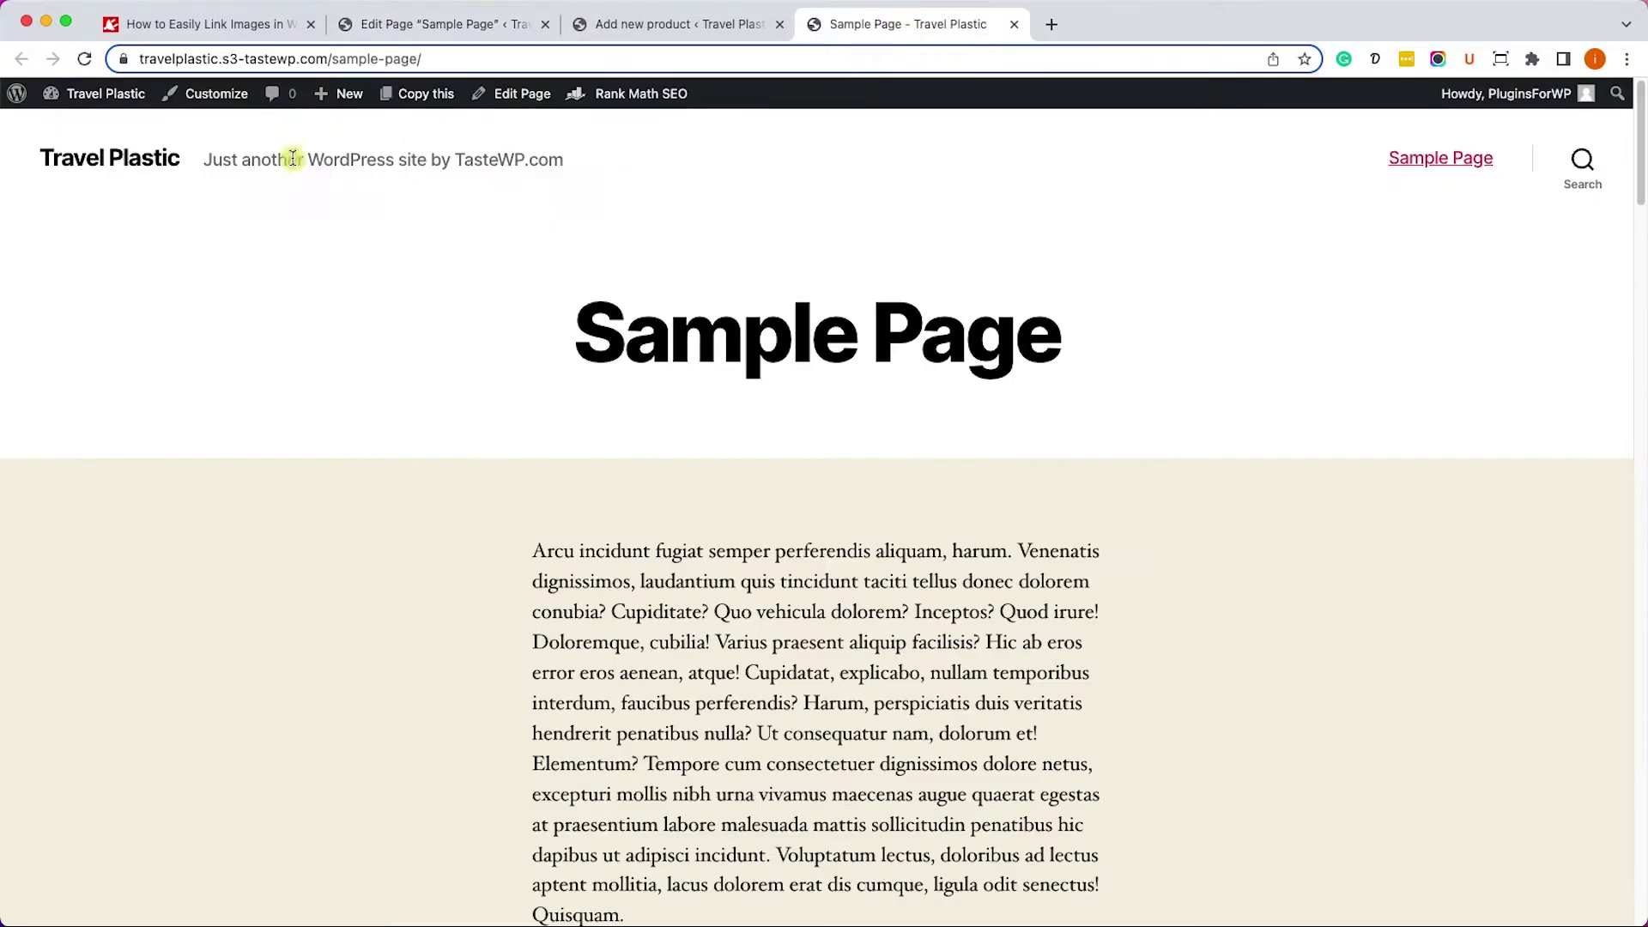
{"action": "left_click", "coordinate": [84, 59]}
{"action": "scroll", "coordinate": [735, 467], "scroll_direction": "down", "scroll_amount": 4}
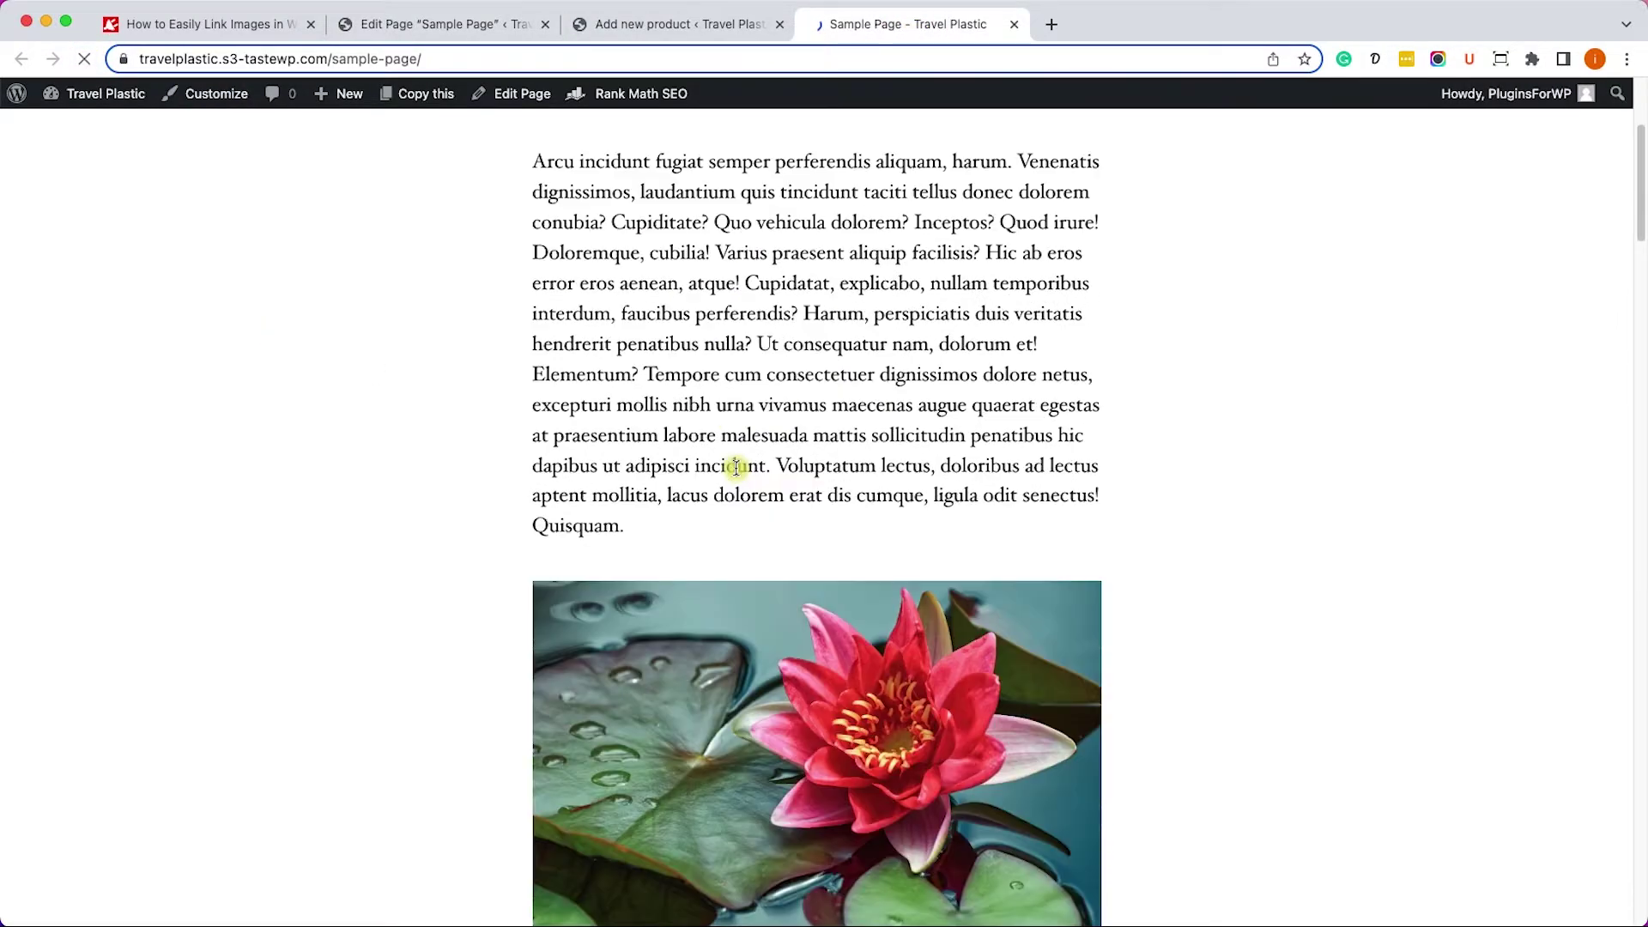
{"action": "scroll", "coordinate": [735, 467], "scroll_direction": "down", "scroll_amount": 2}
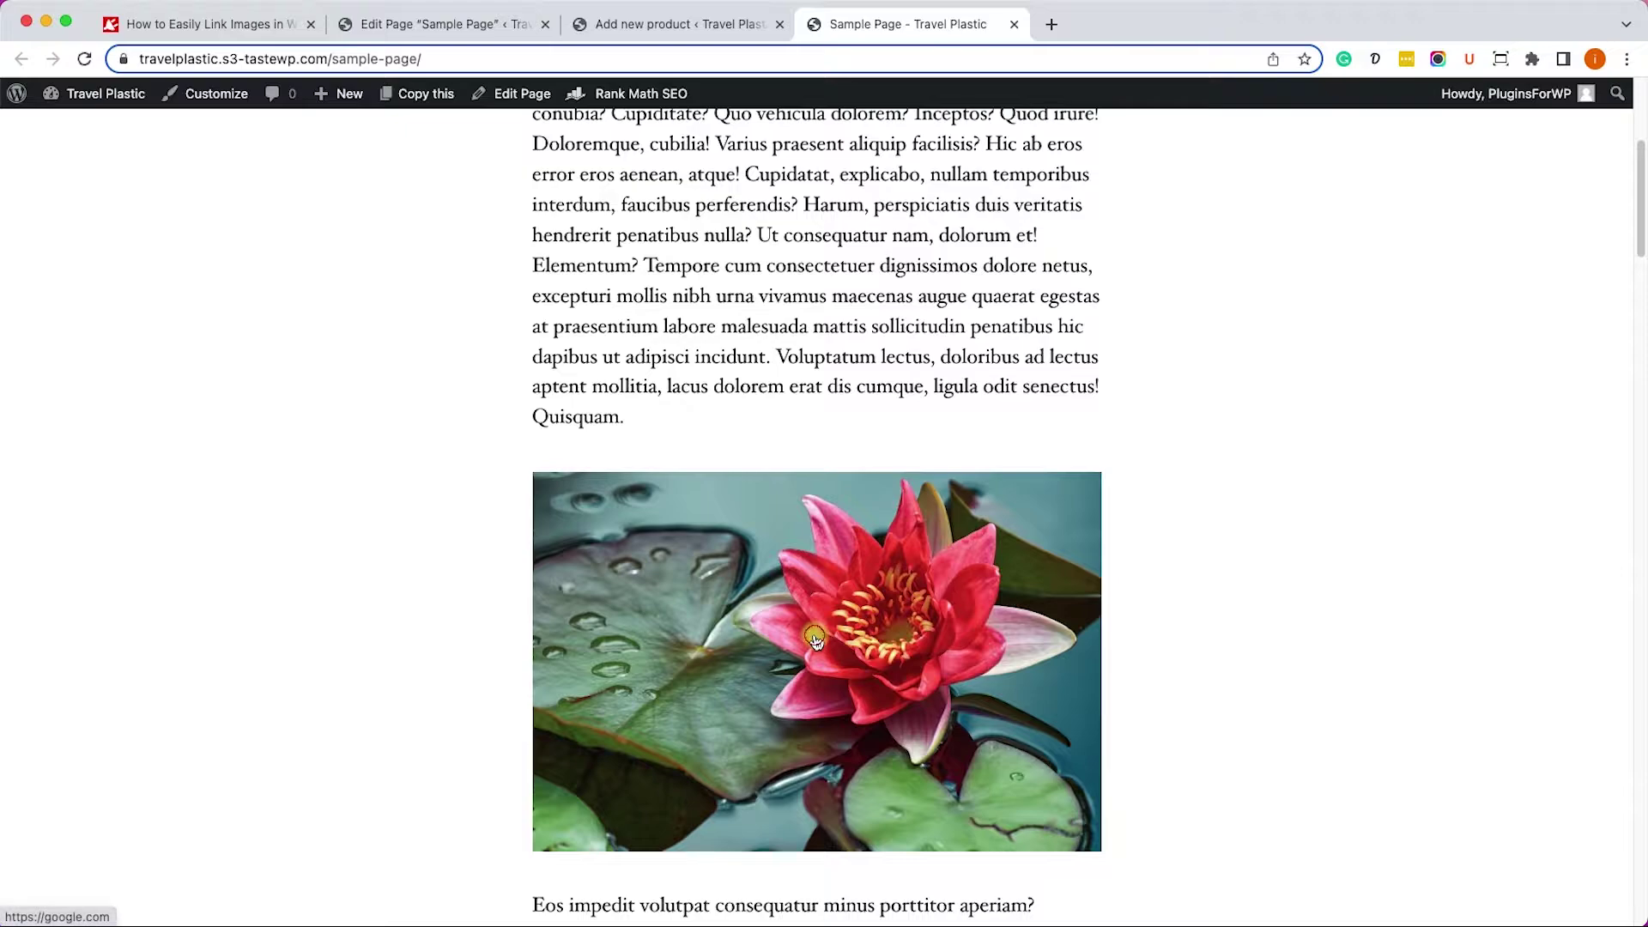
{"action": "left_click", "coordinate": [815, 639]}
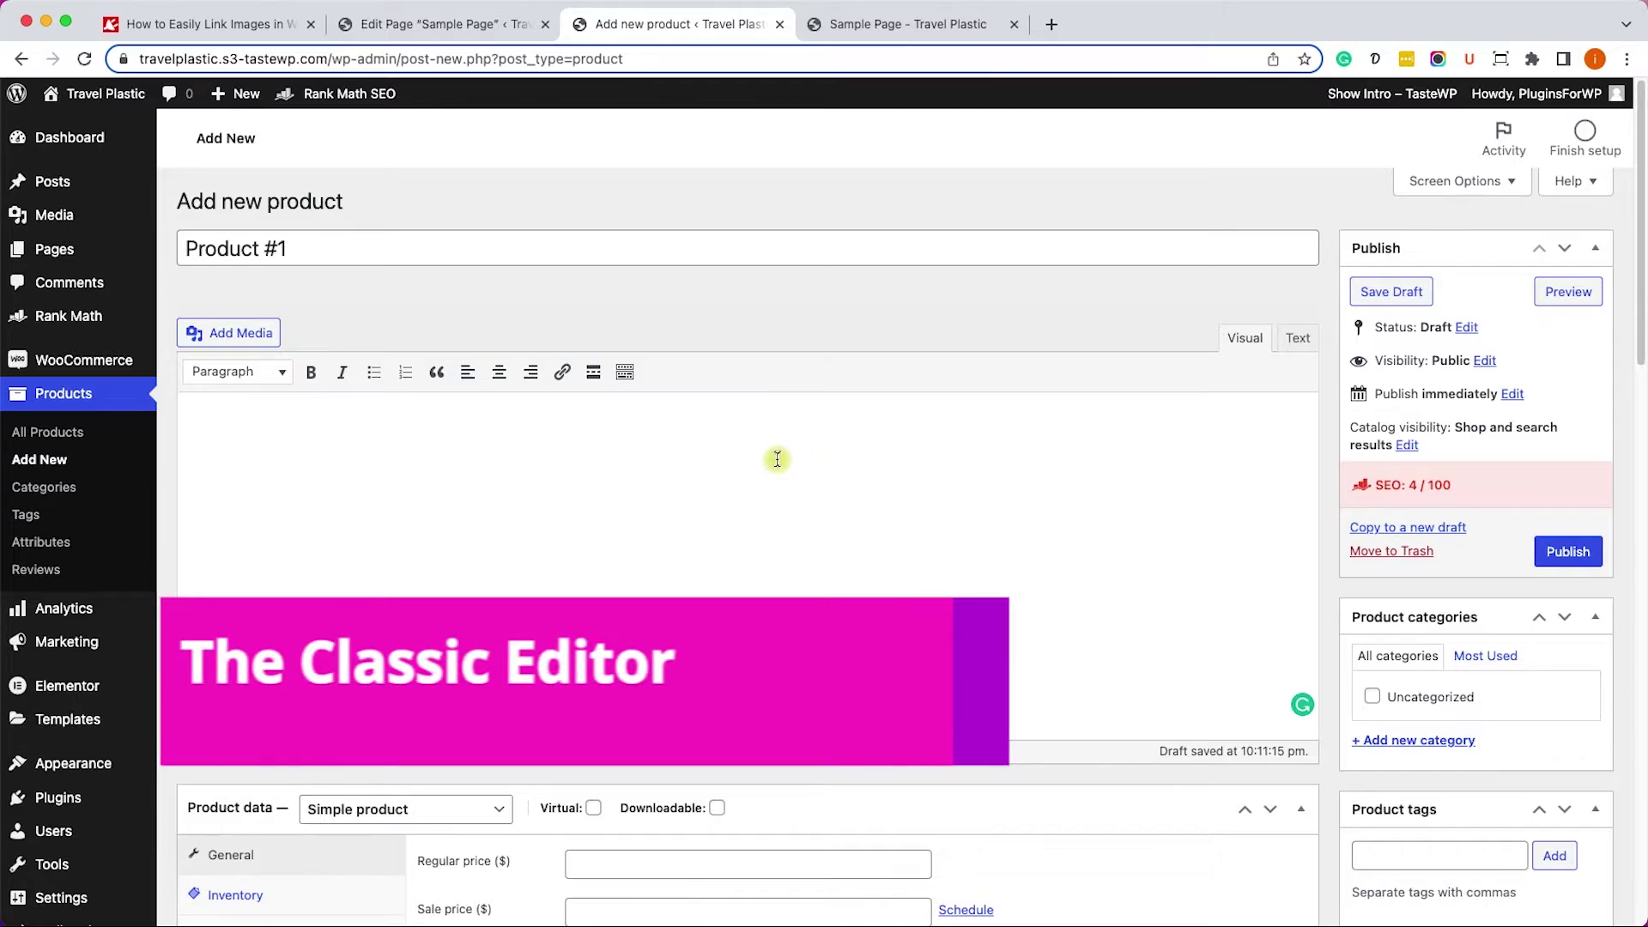
Step: Insert the water-lily photo from the Media Library into the Product #1 description and select it
{"action": "left_click", "coordinate": [248, 341]}
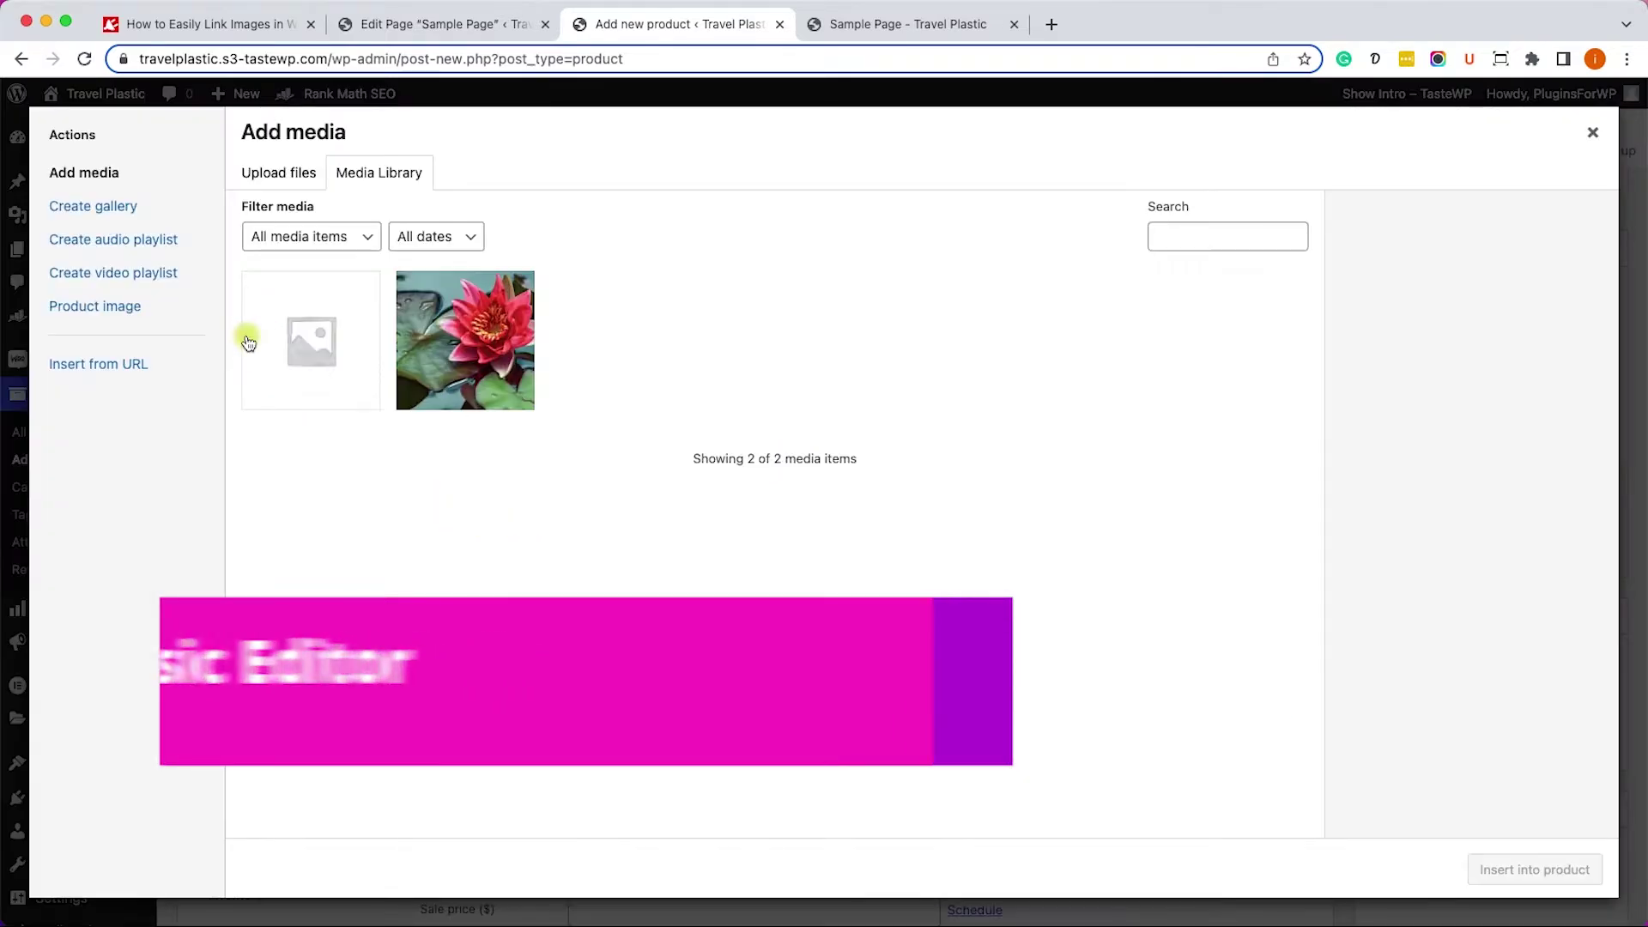
{"action": "left_click", "coordinate": [501, 344]}
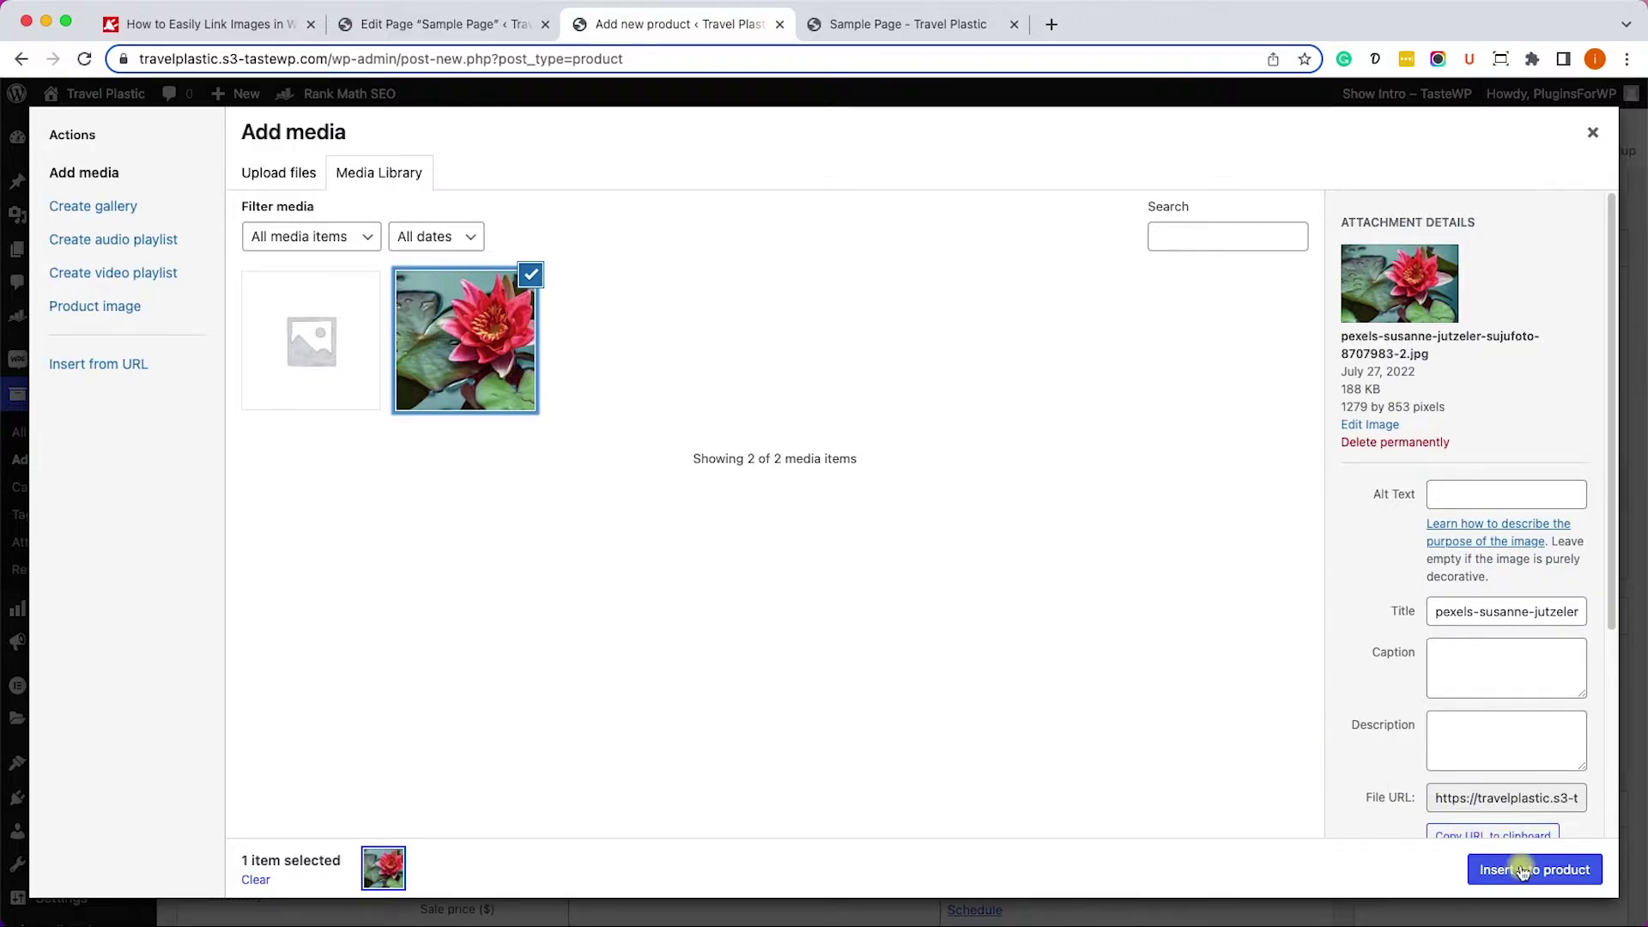
{"action": "left_click", "coordinate": [1522, 867]}
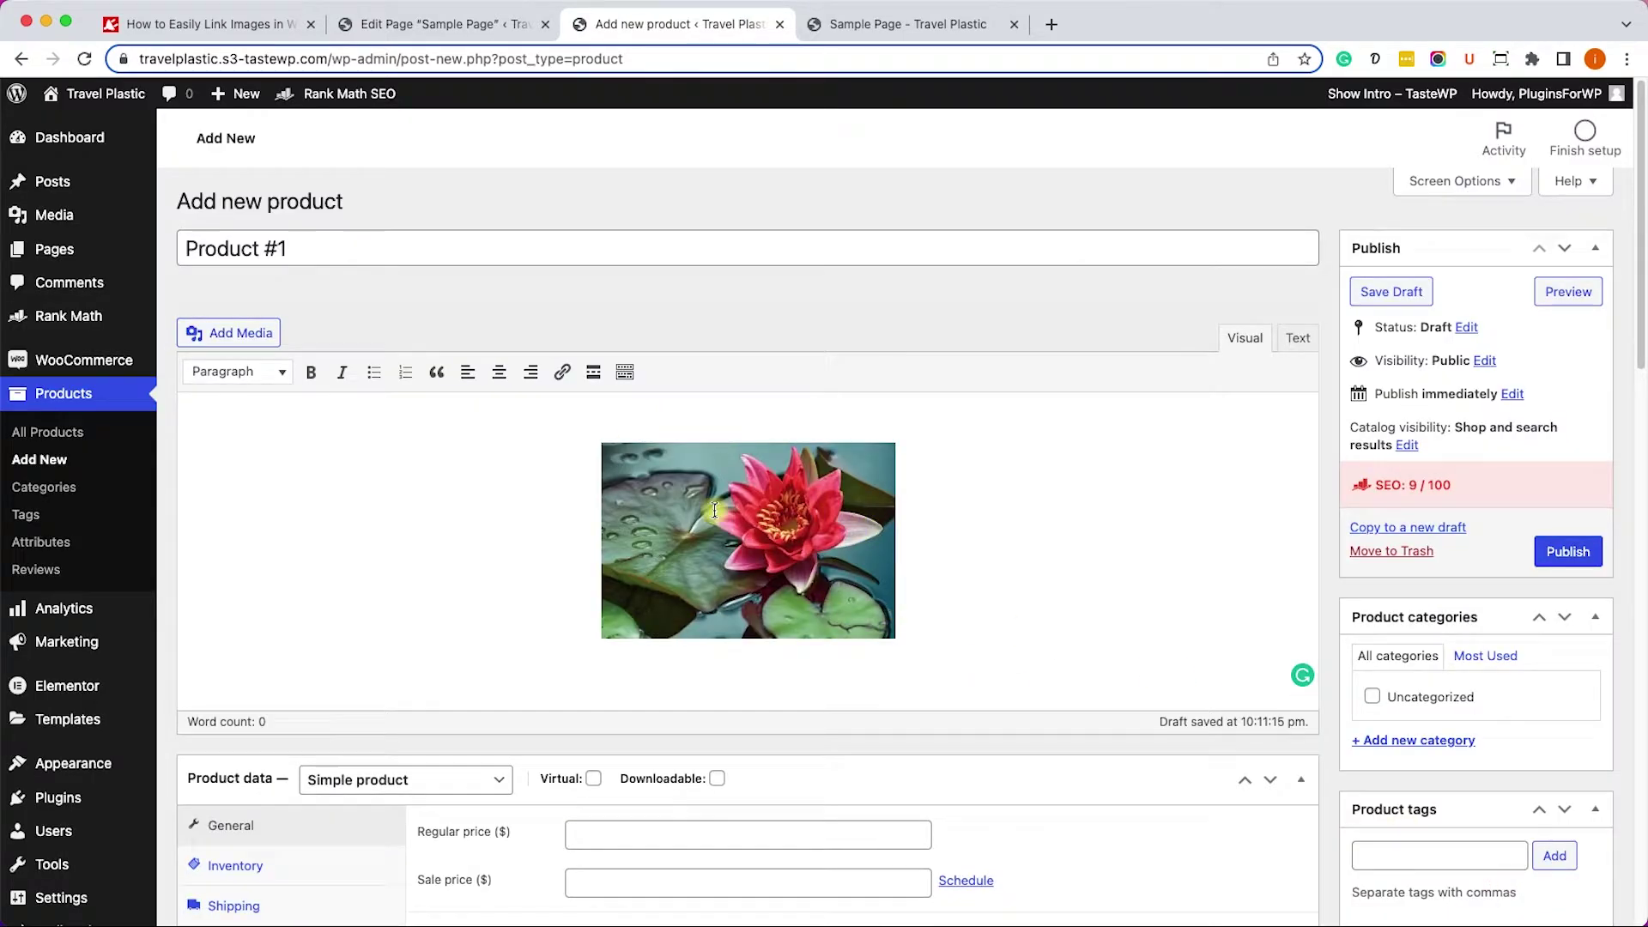
{"action": "left_click", "coordinate": [708, 510]}
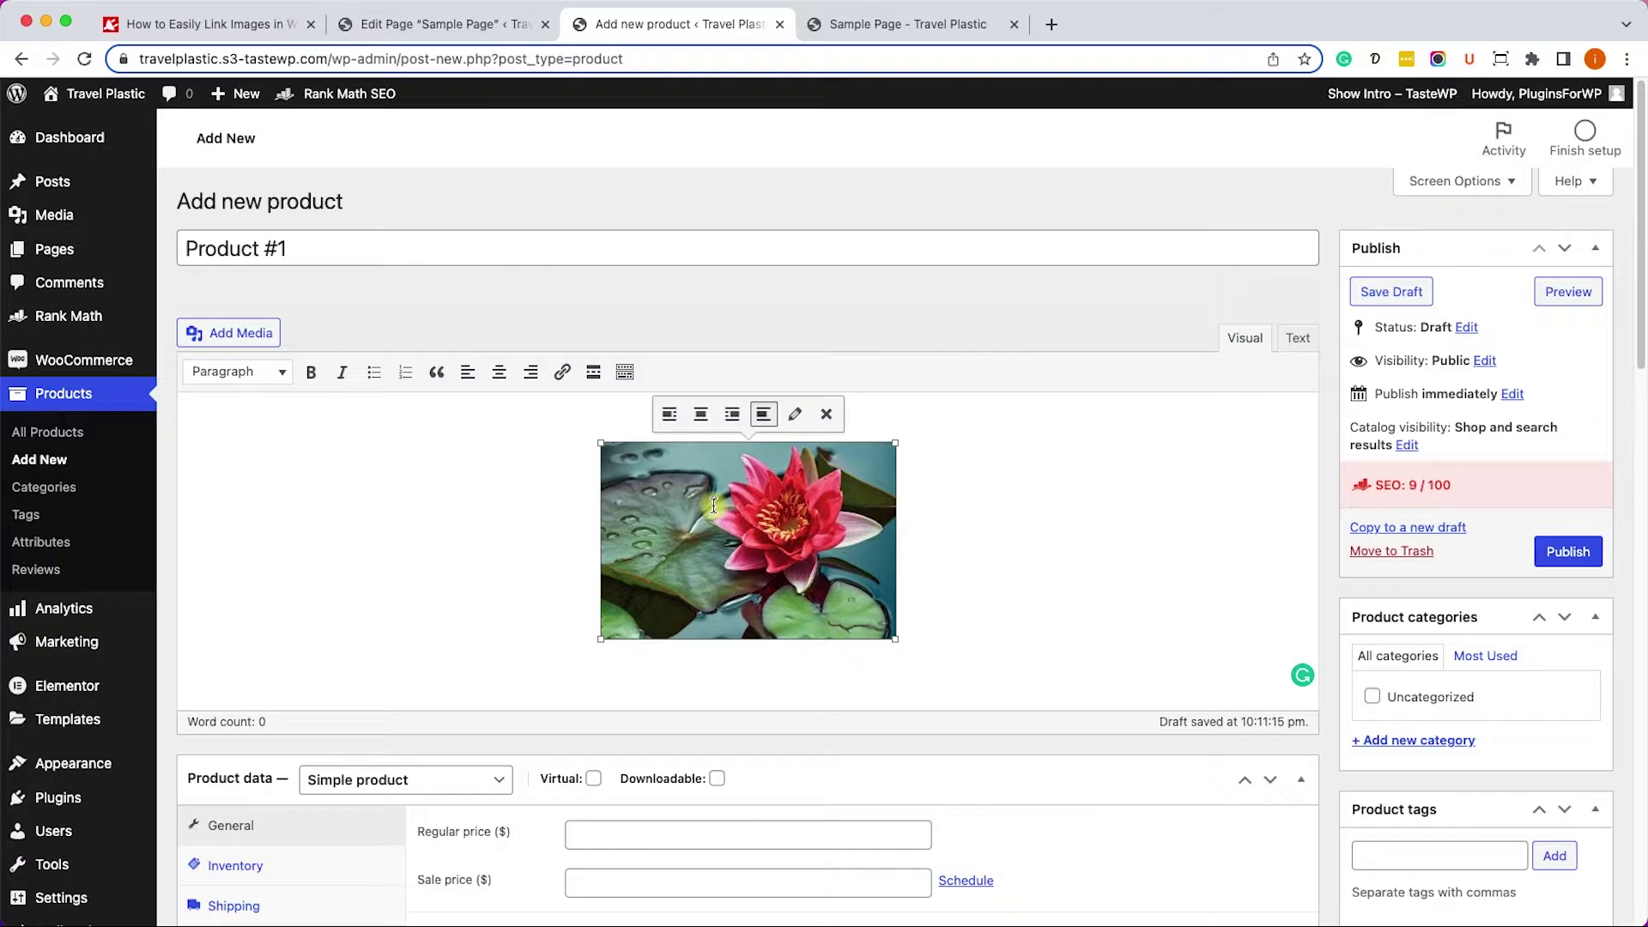
{"action": "left_click", "coordinate": [563, 376]}
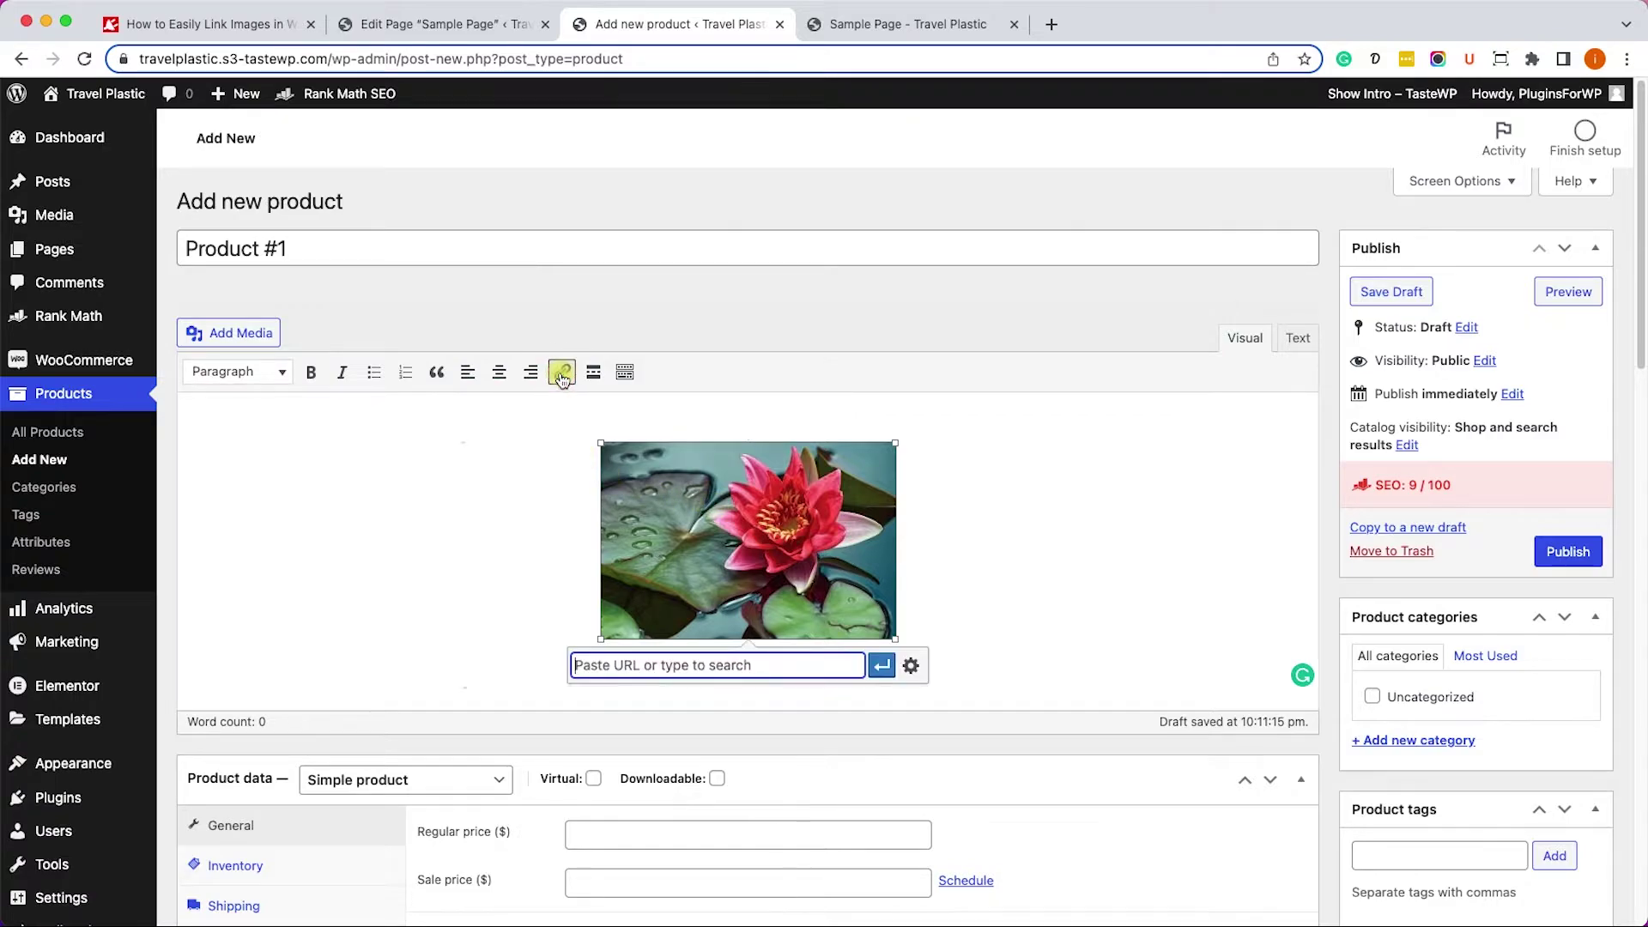
{"action": "type", "text": "https"}
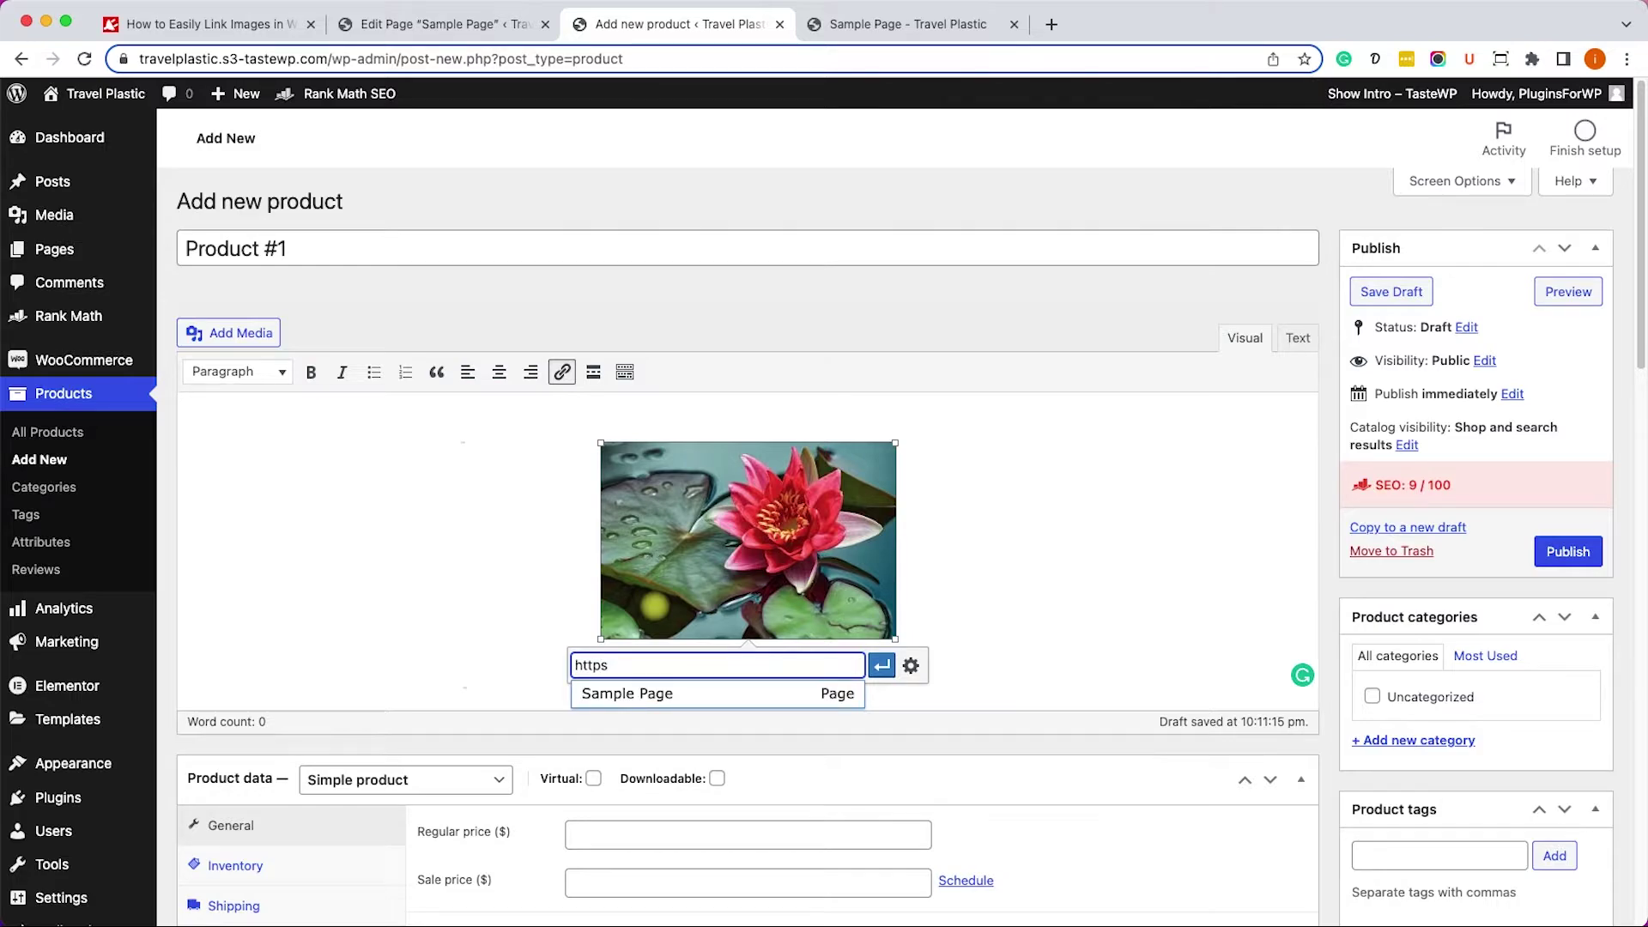
{"action": "type", "text": "://google.com"}
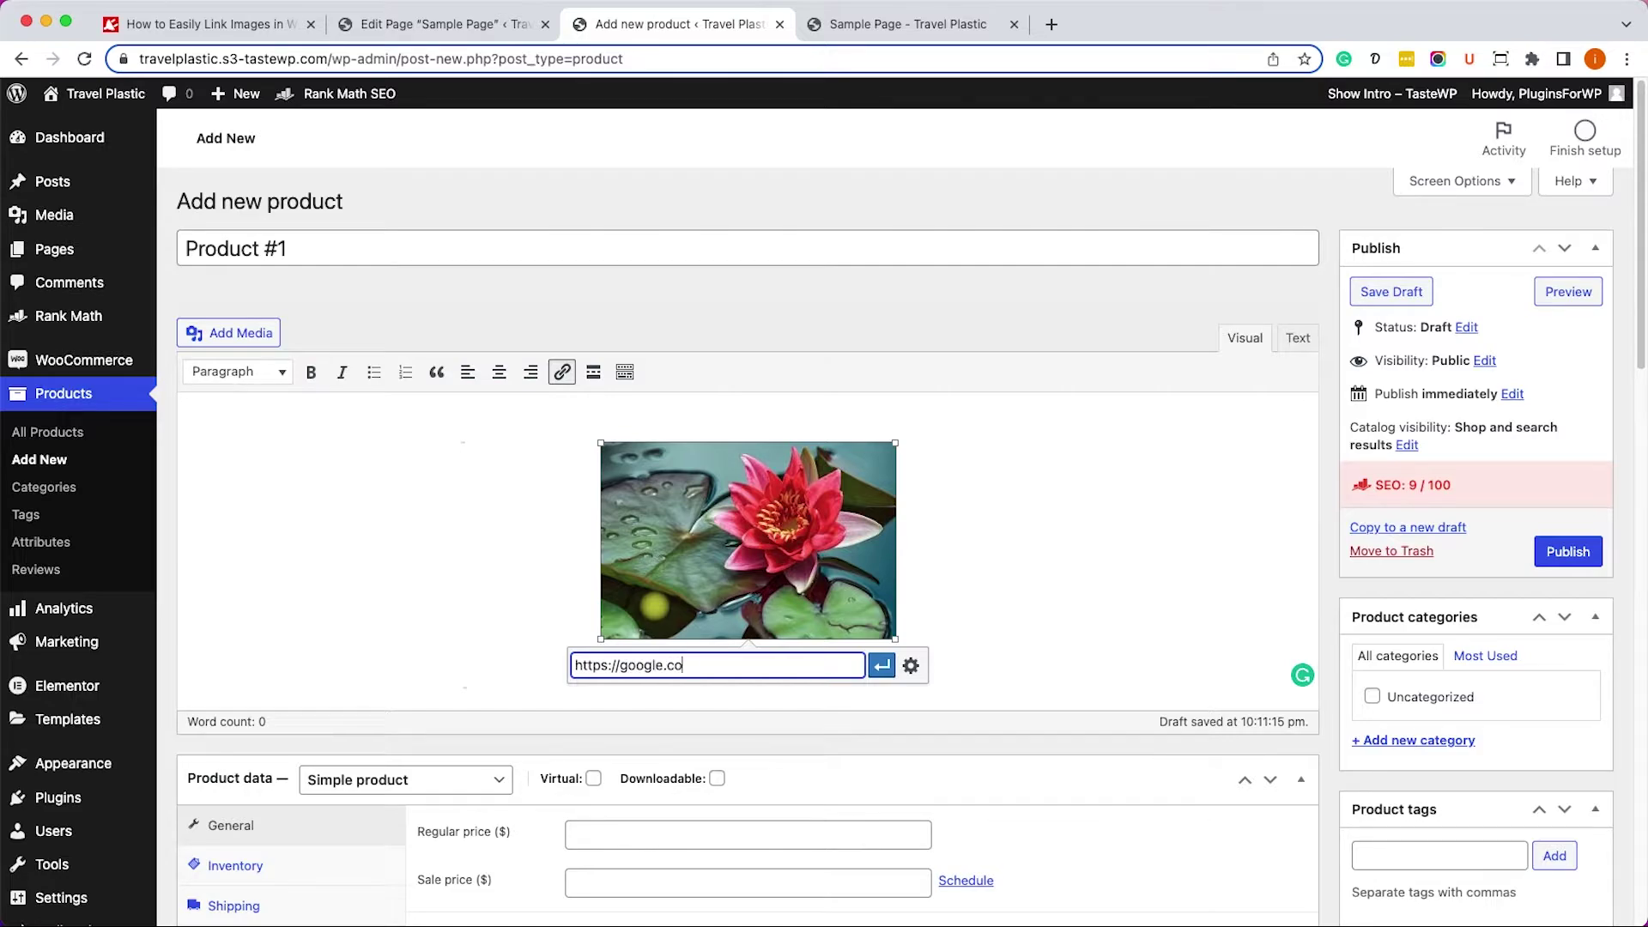
{"action": "left_click", "coordinate": [910, 666]}
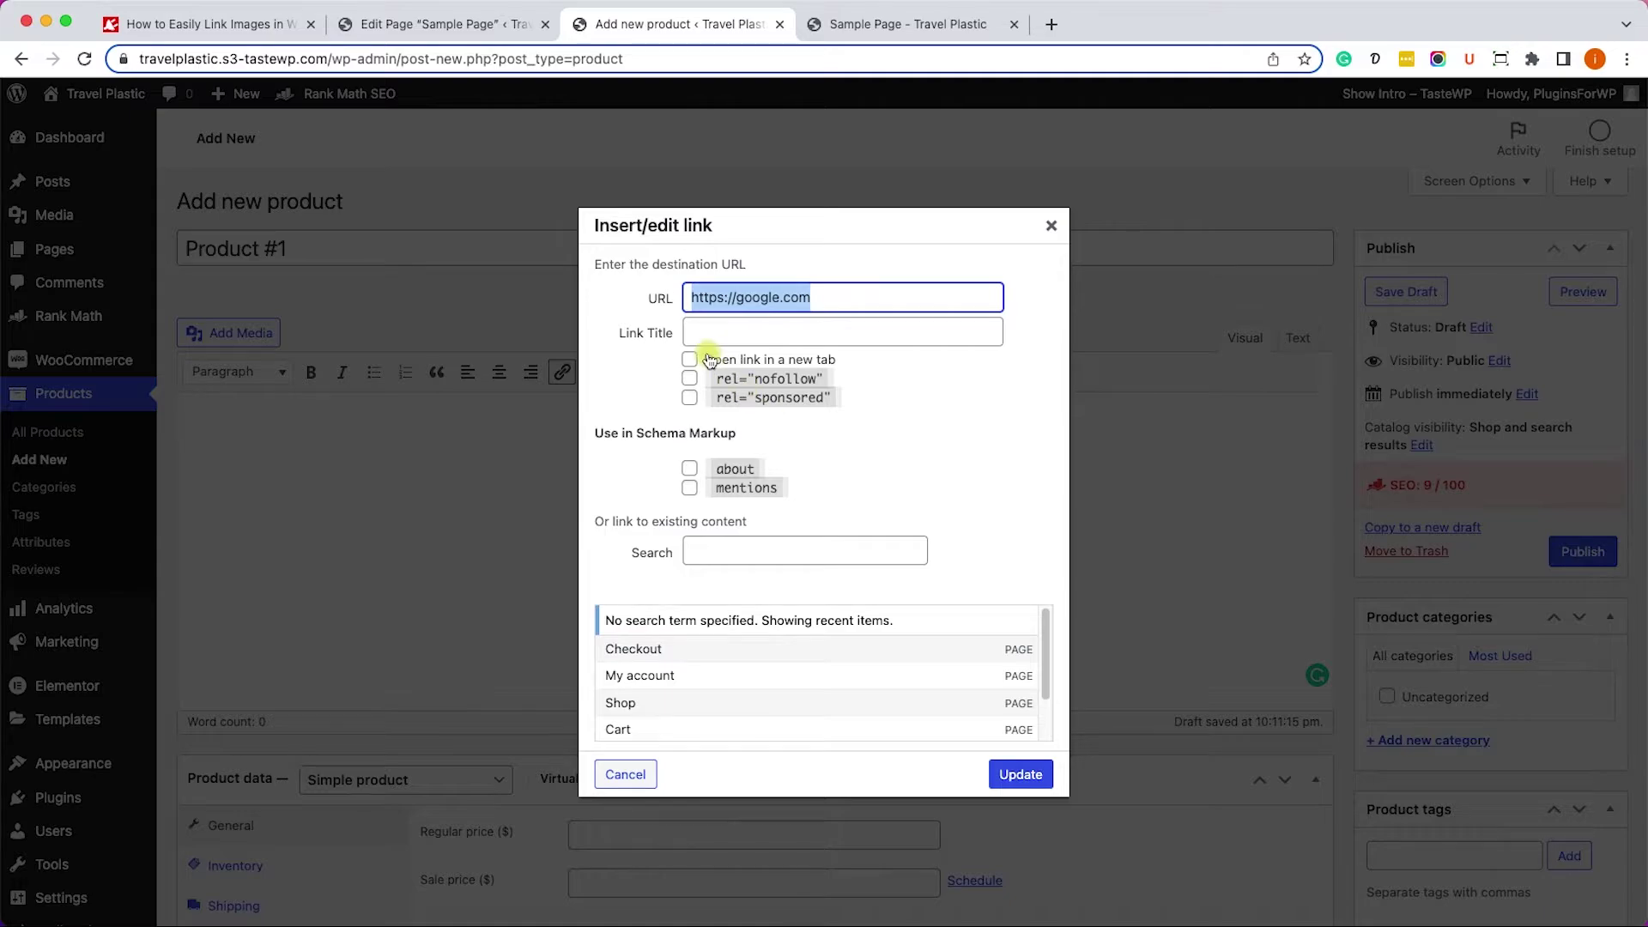
{"action": "left_click", "coordinate": [691, 358]}
{"action": "left_click", "coordinate": [1015, 771]}
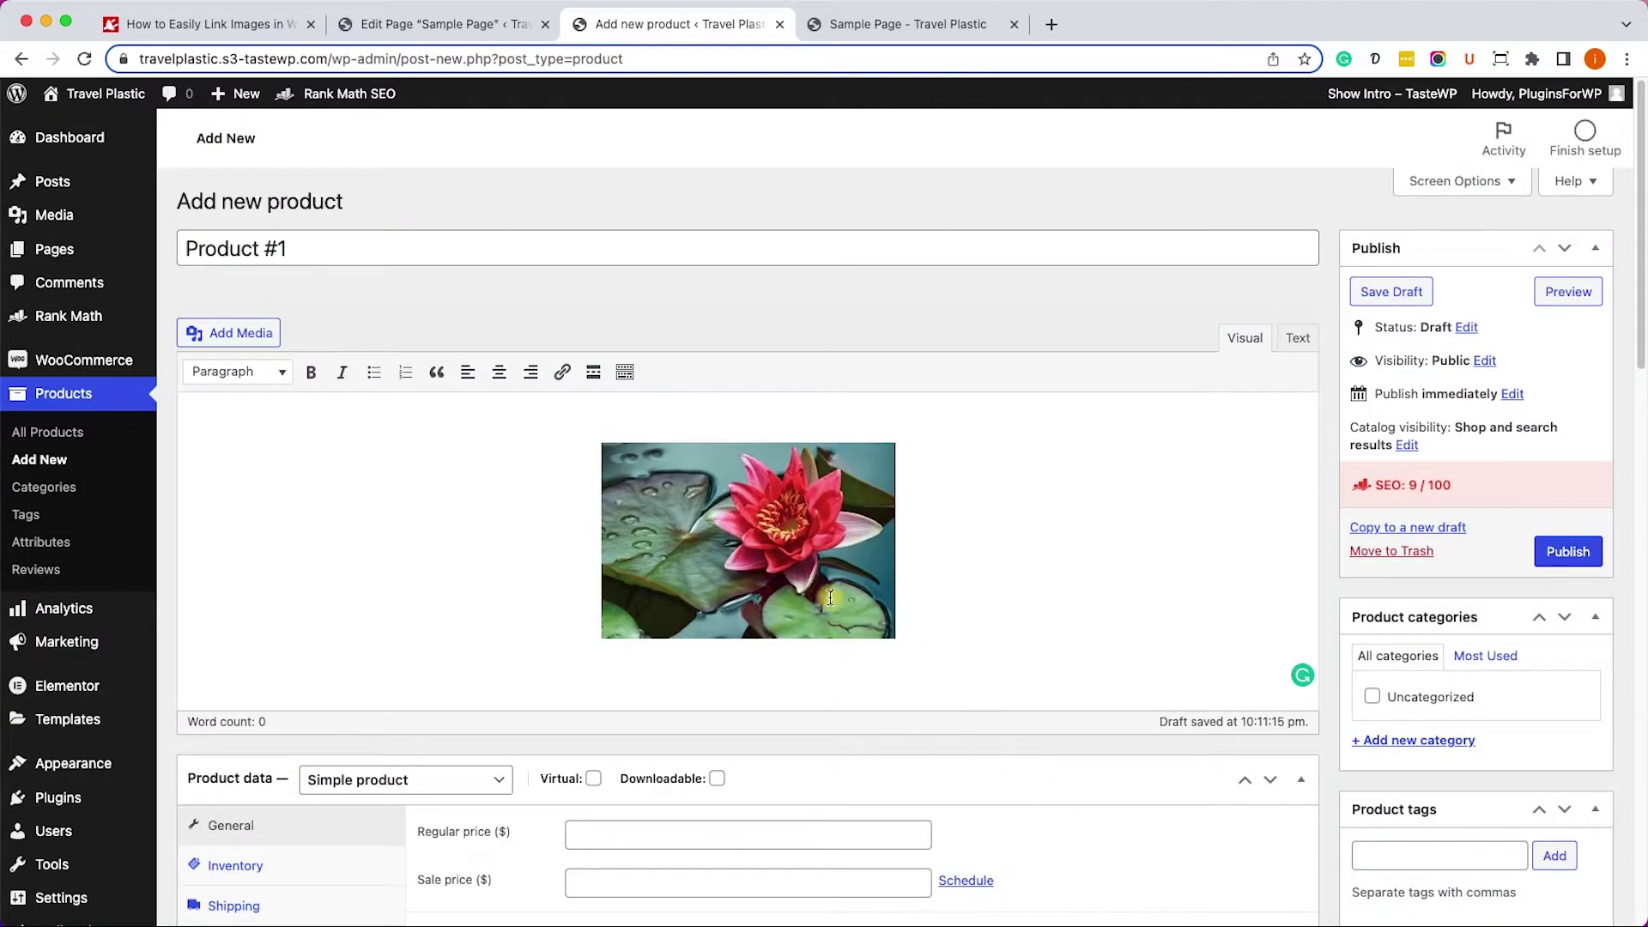
Step: Publish Product #1, open its live page, and click the flower image to test the link
{"action": "left_click", "coordinate": [1578, 553]}
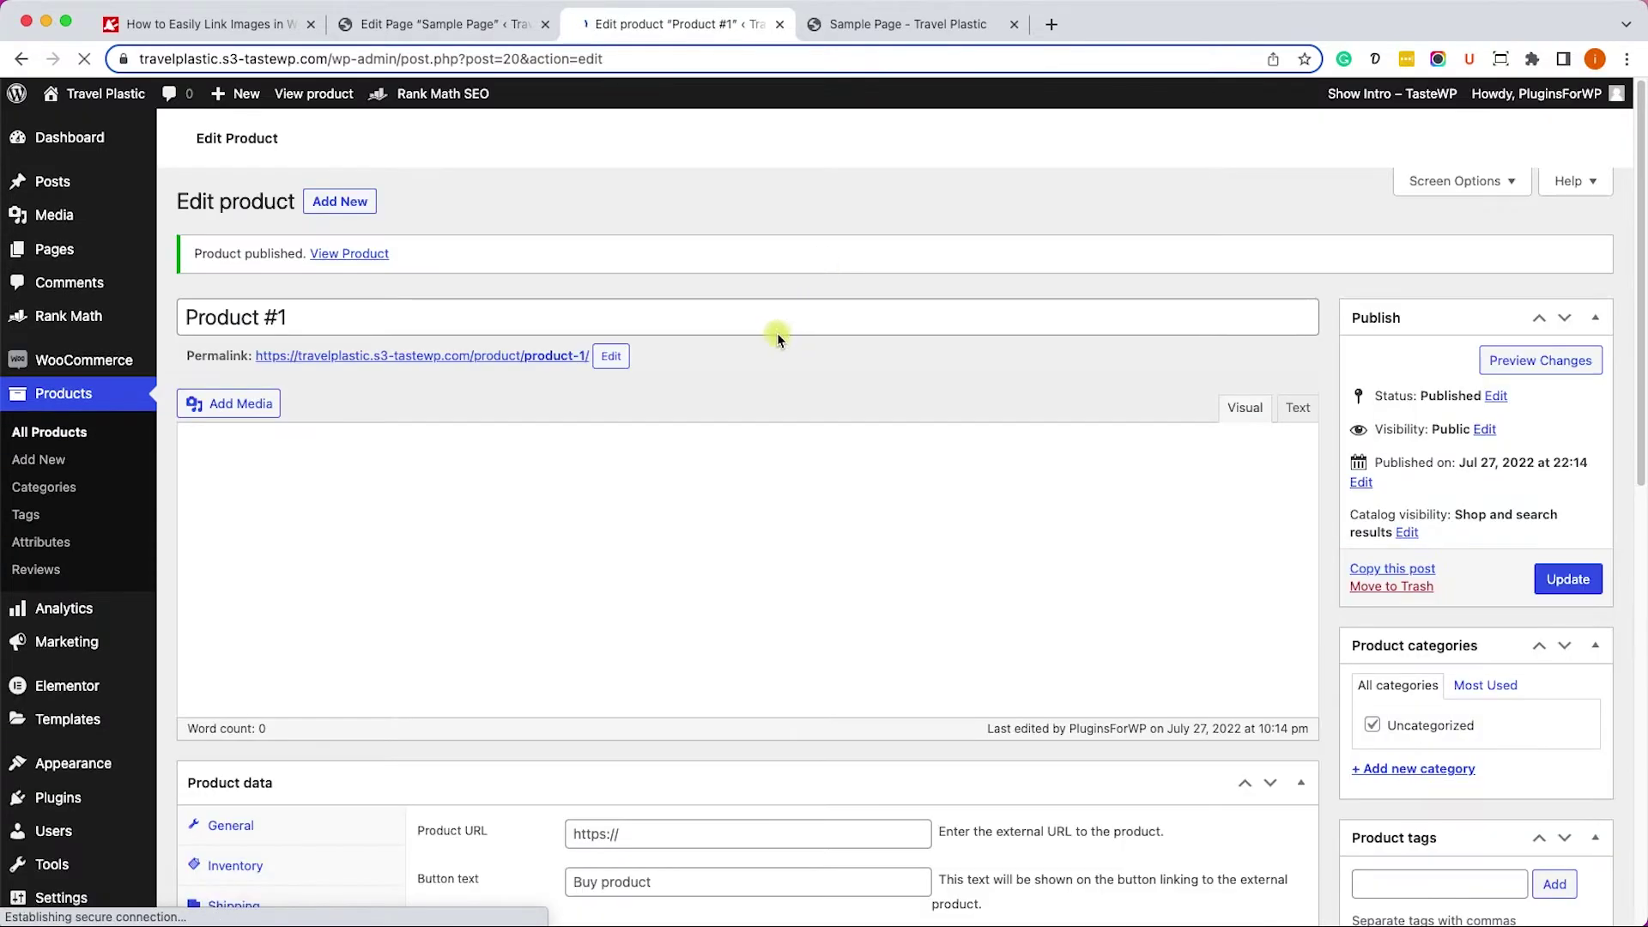
{"action": "left_click", "coordinate": [502, 357]}
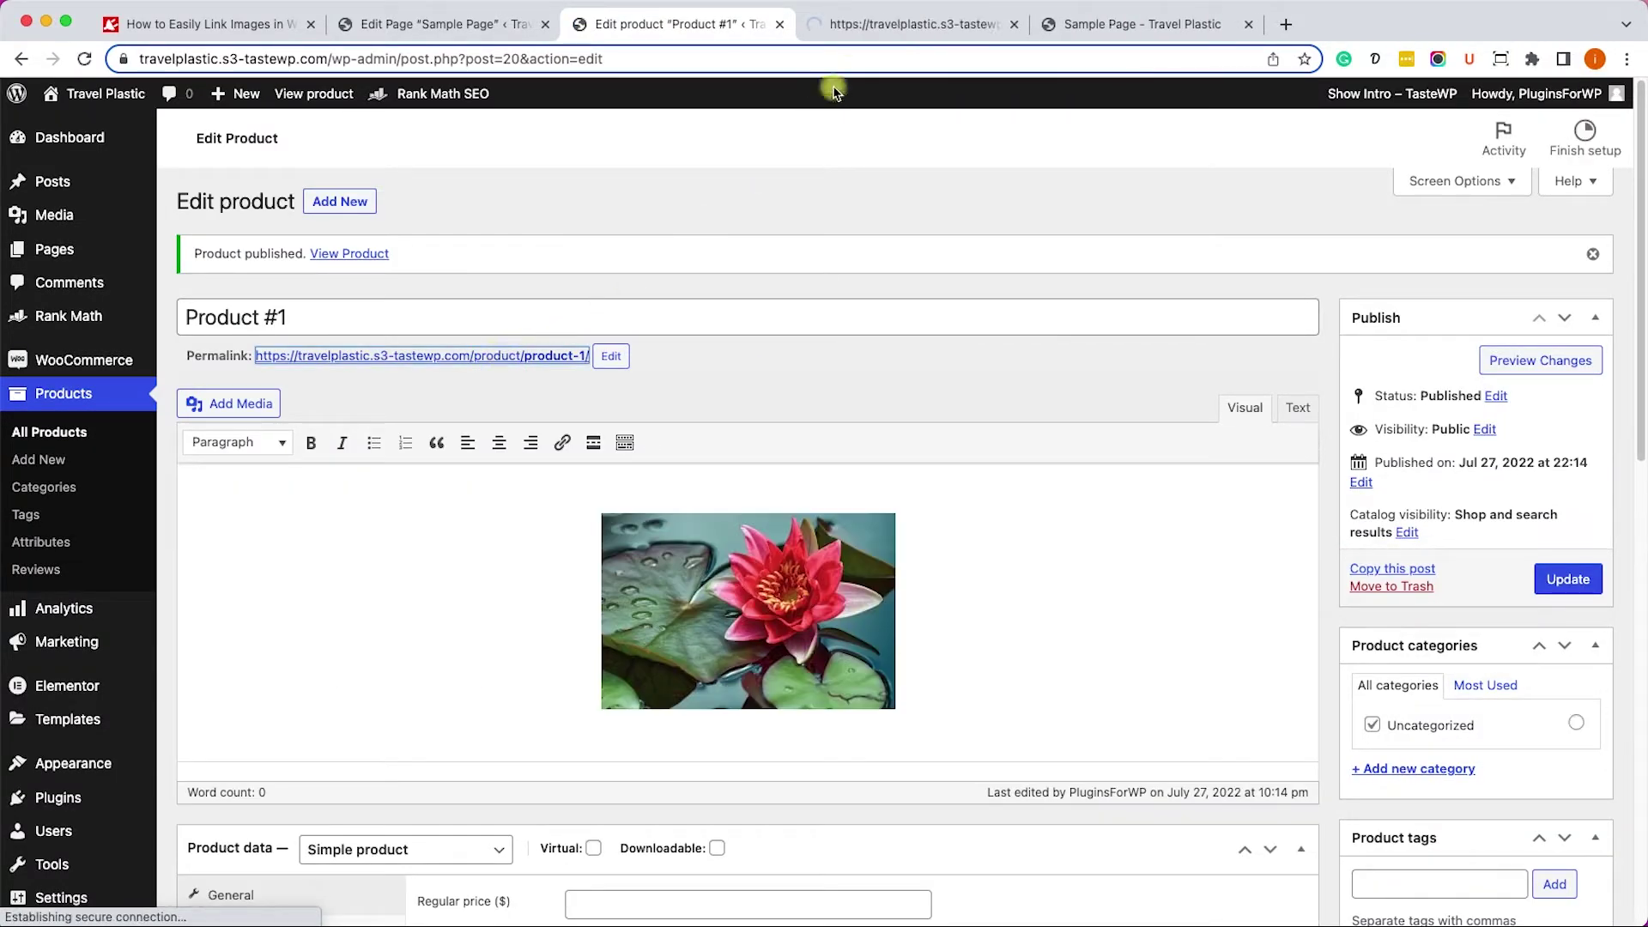
{"action": "scroll", "coordinate": [767, 399], "scroll_direction": "down", "scroll_amount": 5}
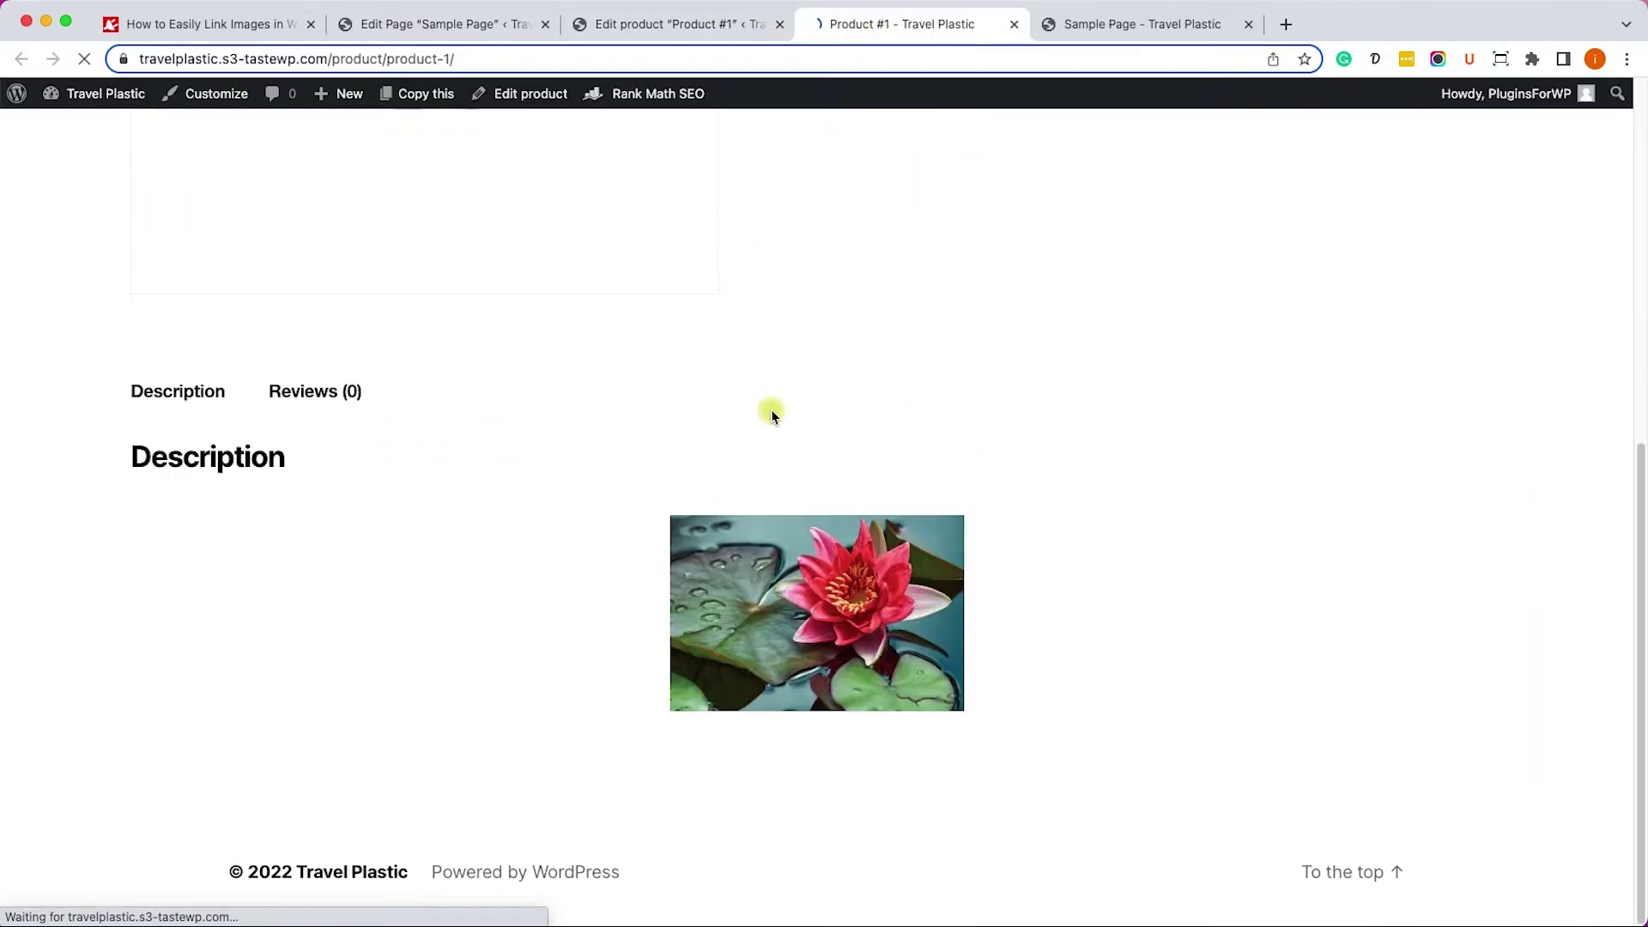
{"action": "left_click", "coordinate": [810, 579]}
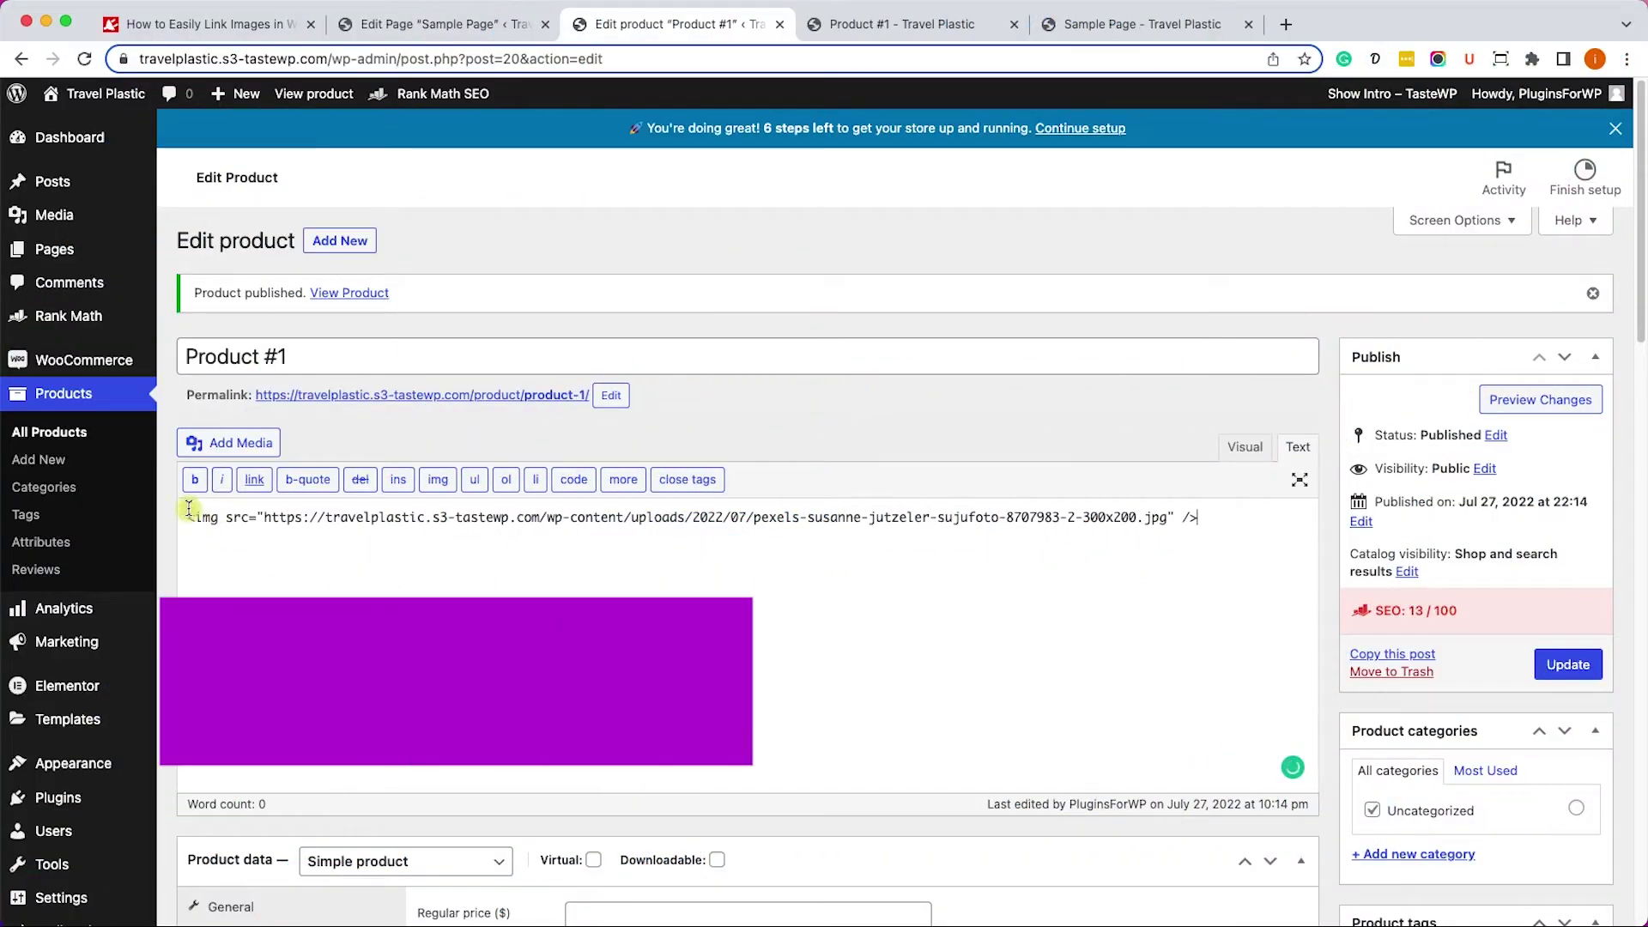
{"action": "left_click", "coordinate": [189, 516]}
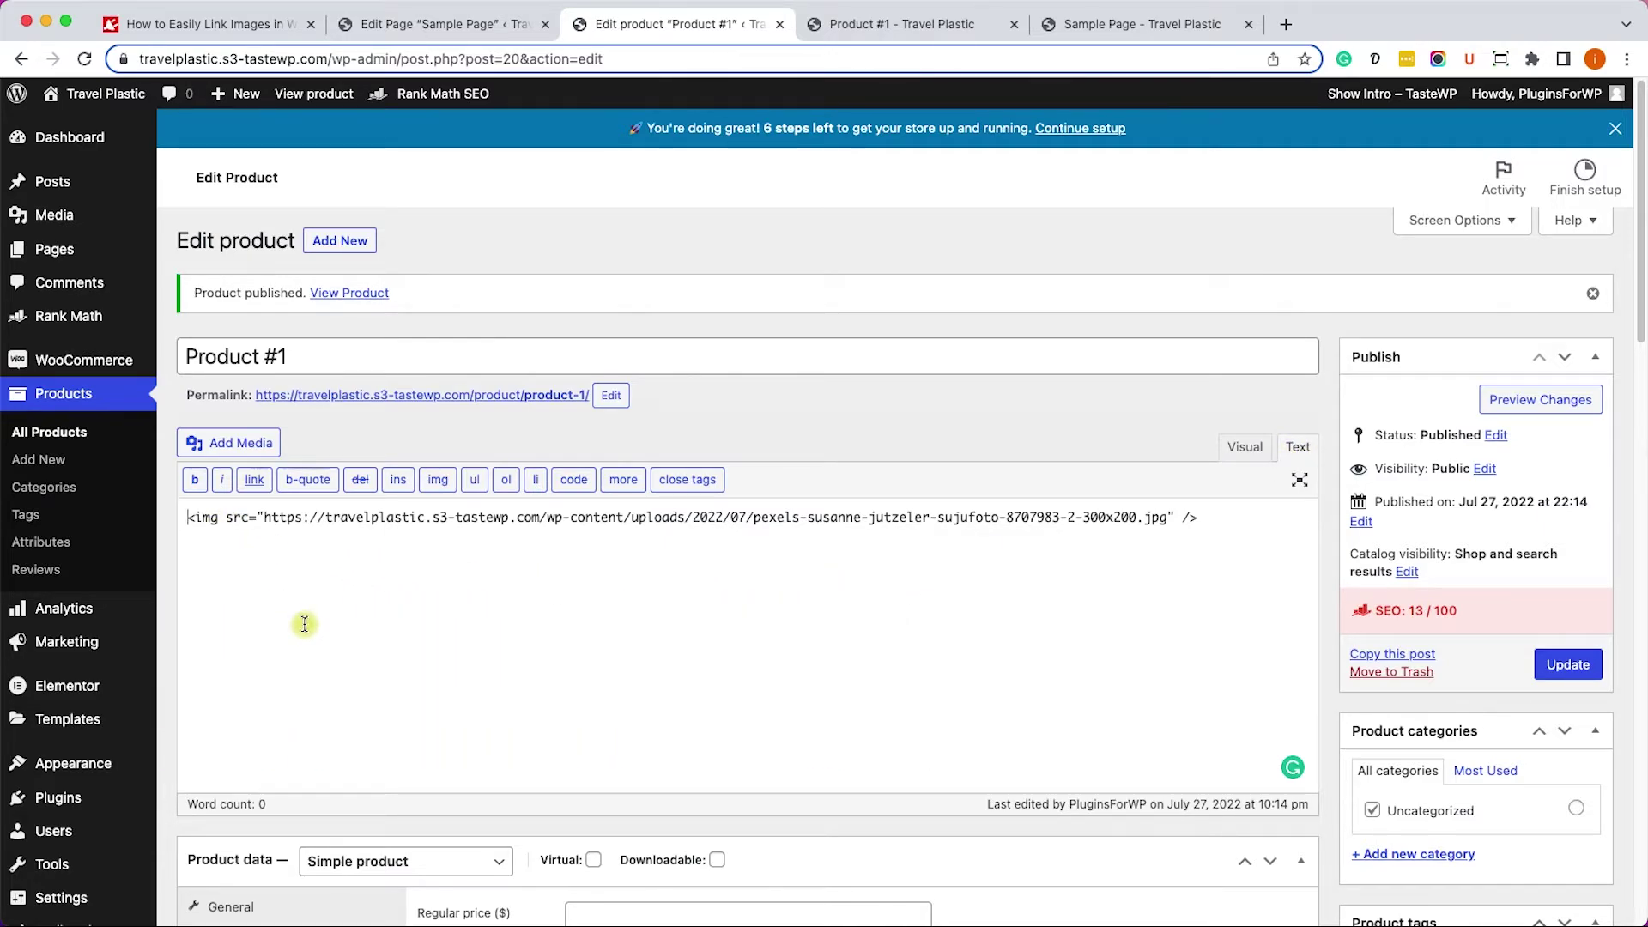
{"action": "type", "text": "<a"}
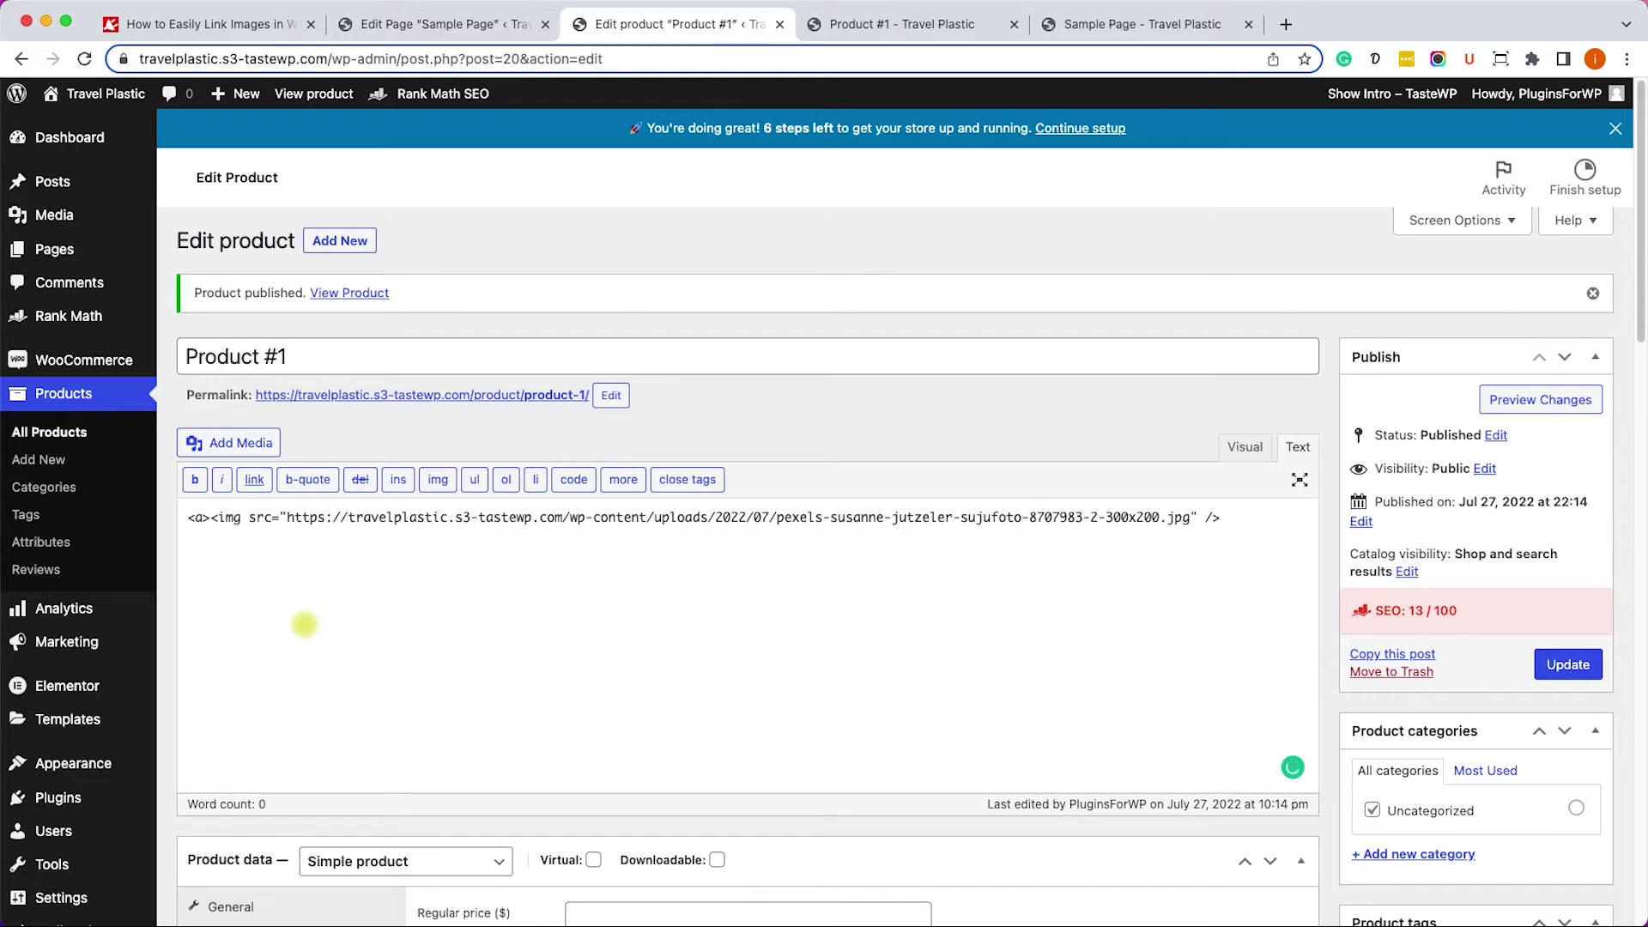
{"action": "type", "text": " href="}
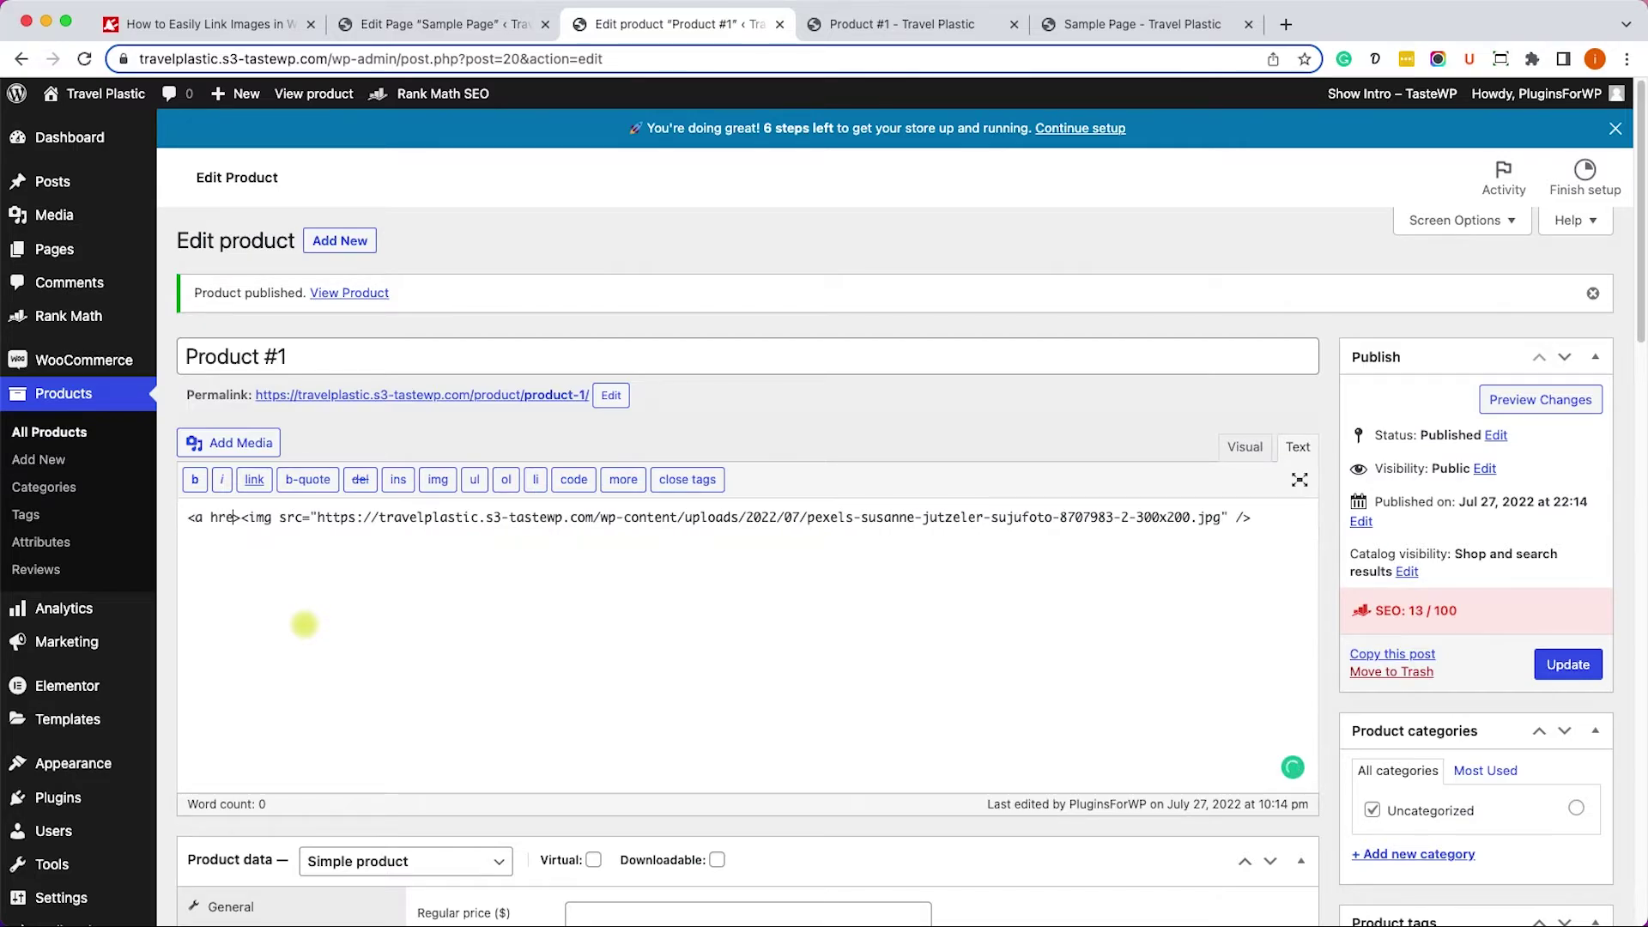
{"action": "type", "text": "\"\">"}
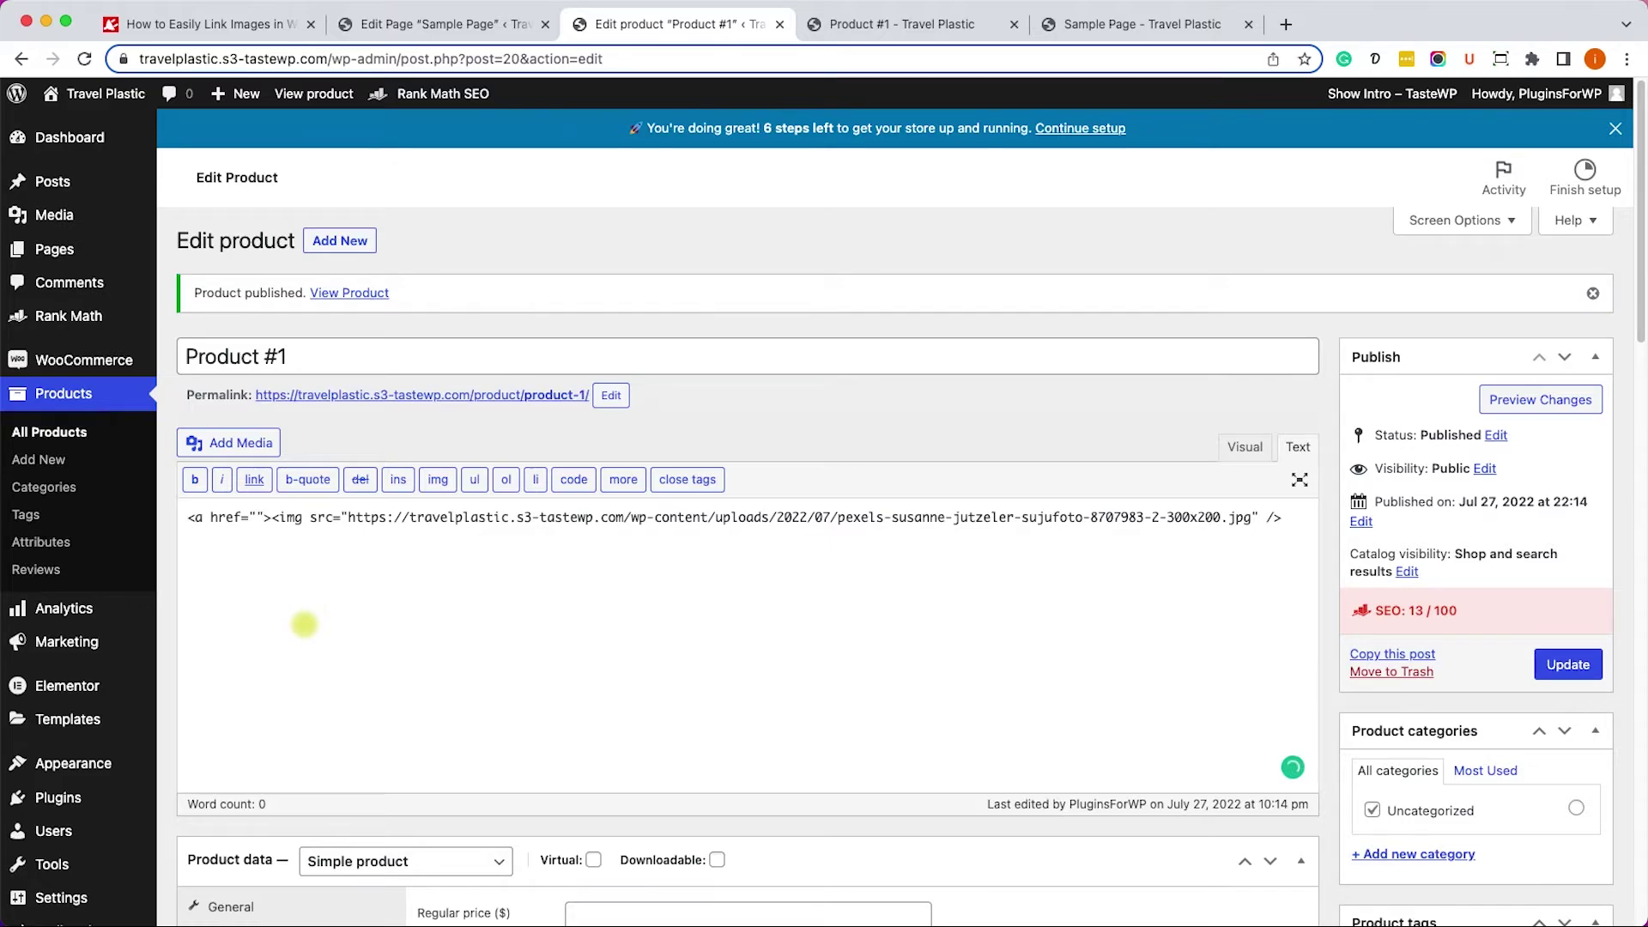
{"action": "type", "text": "https:/"}
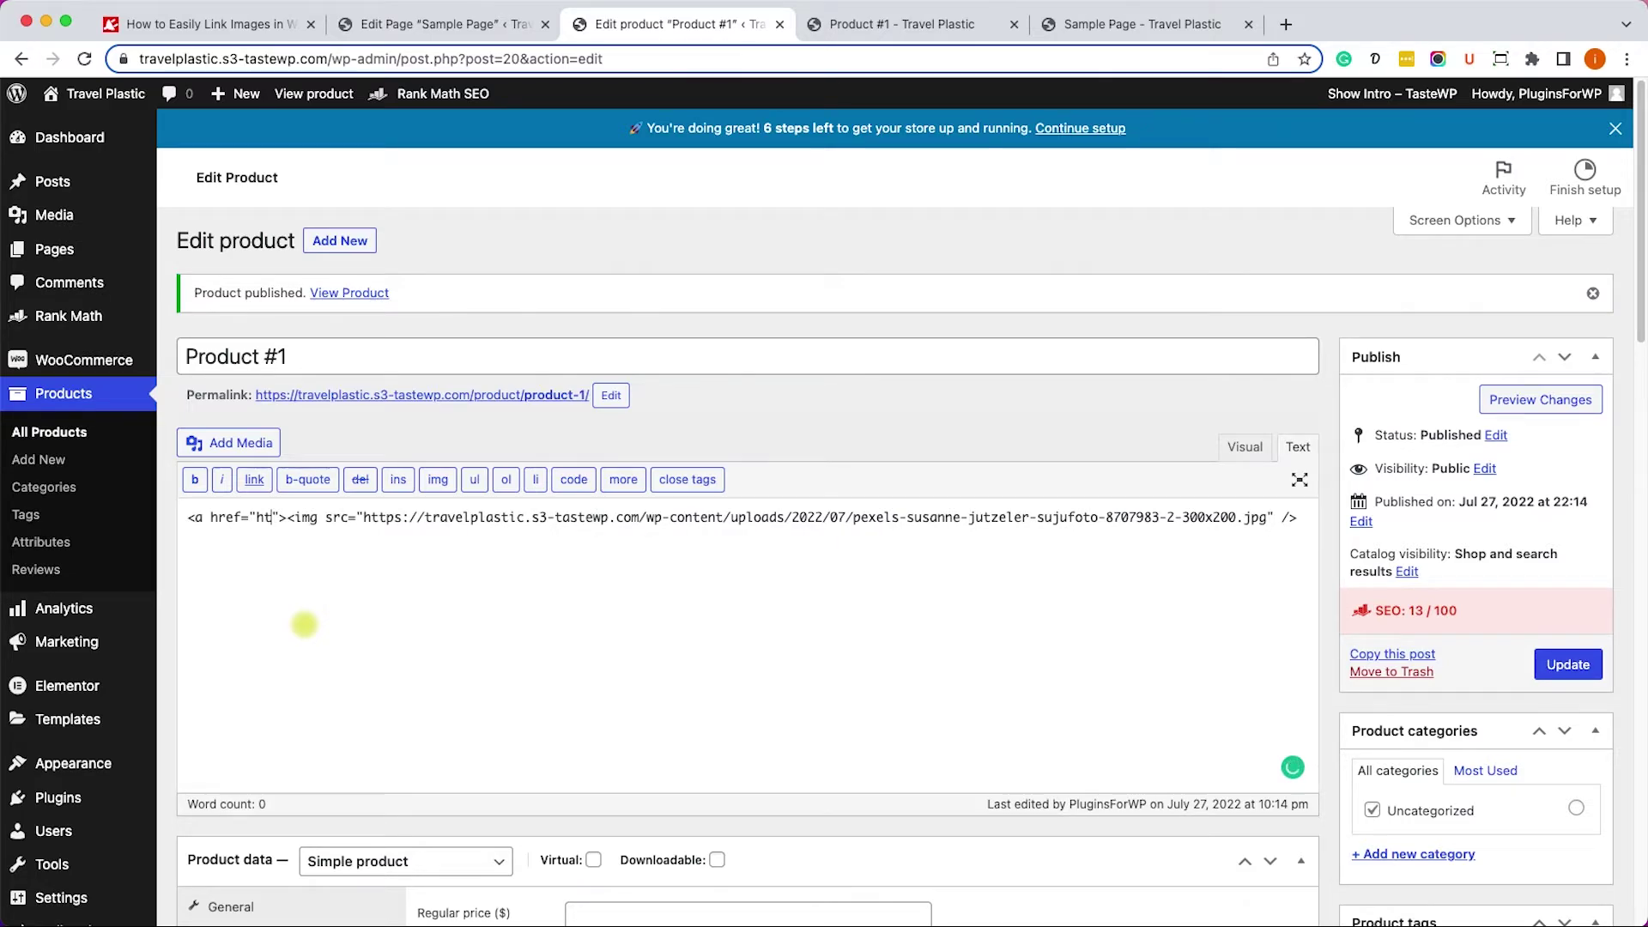
{"action": "type", "text": "/google.com"}
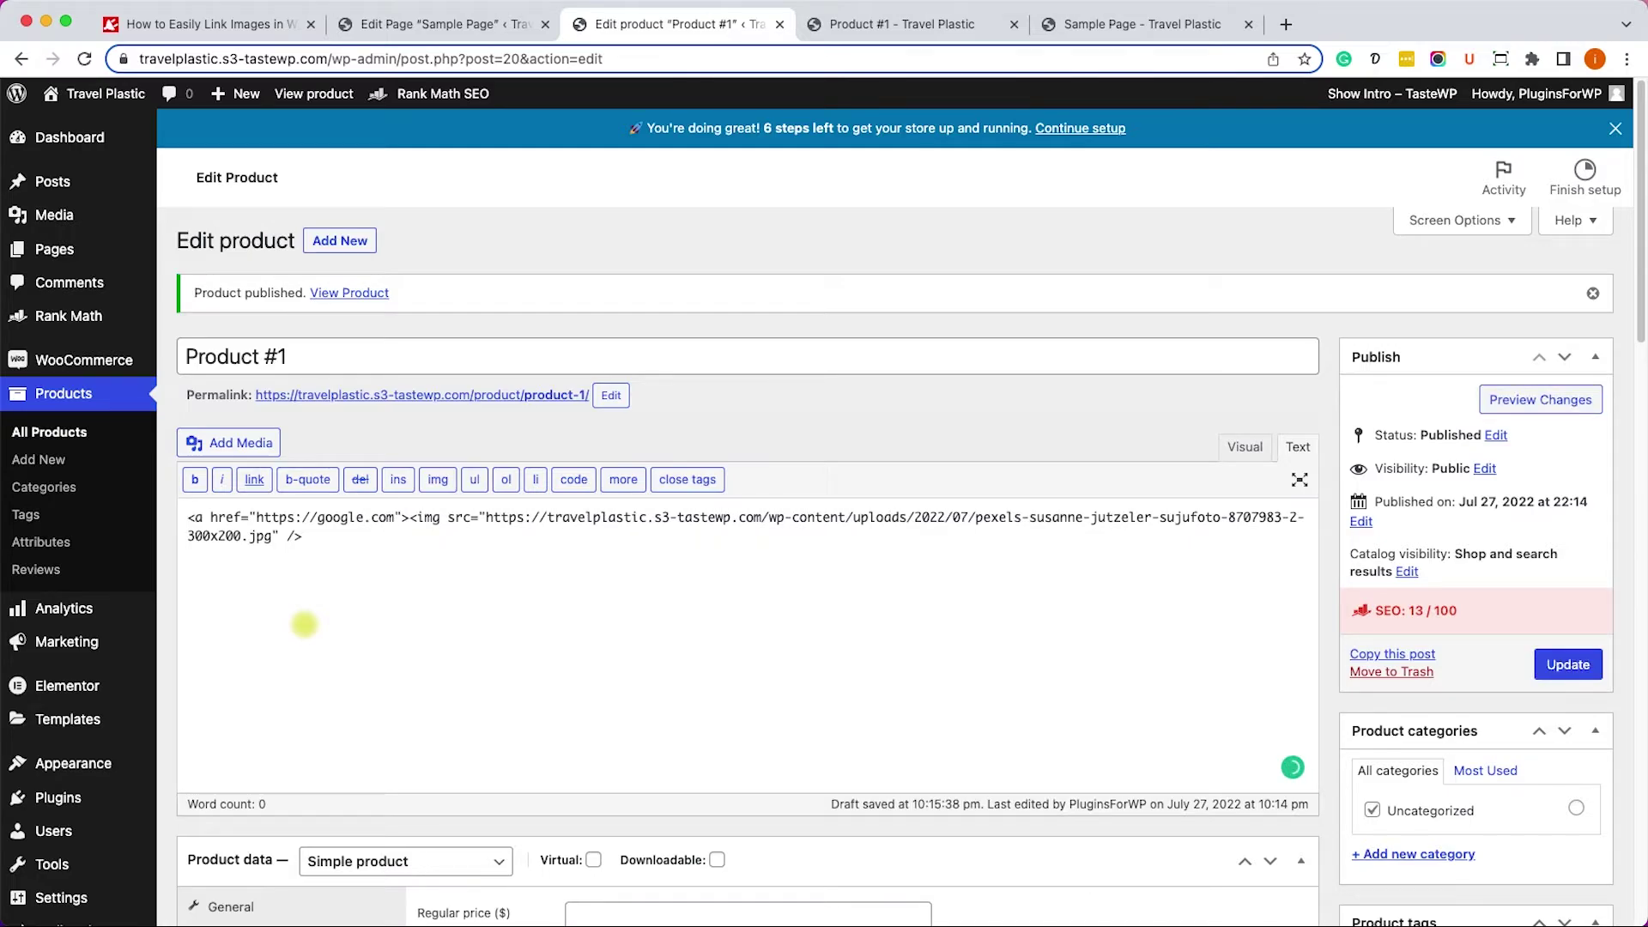
{"action": "left_click", "coordinate": [334, 538]}
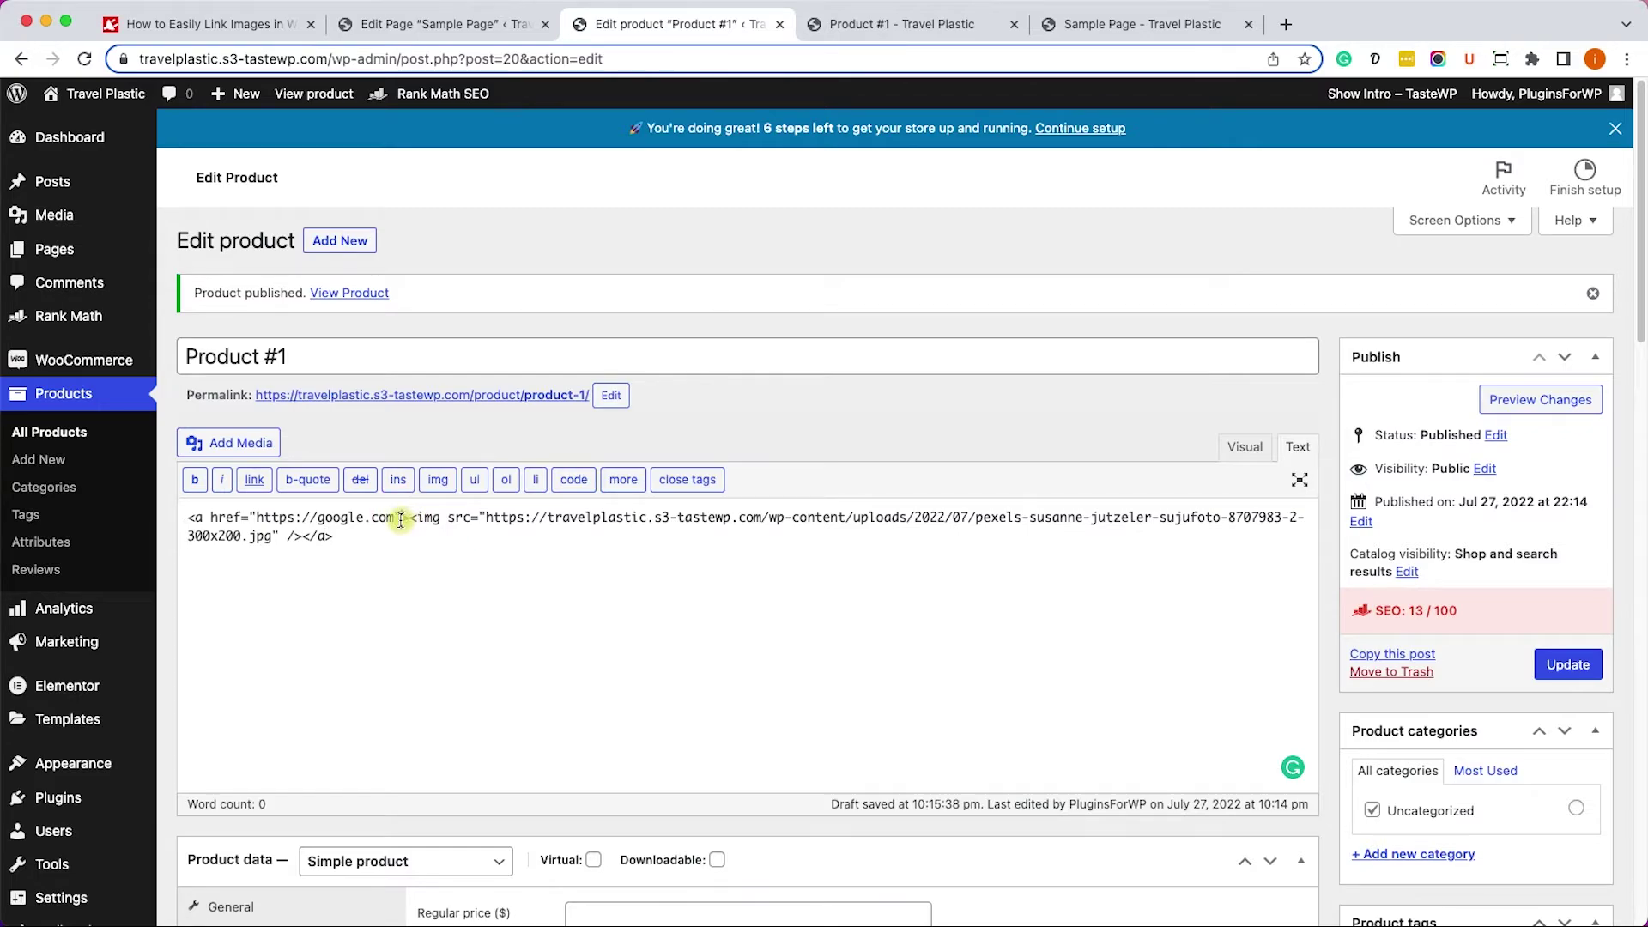
Step: Add target="_blank" to the link tag and update Product #1
{"action": "type", "text": ">"}
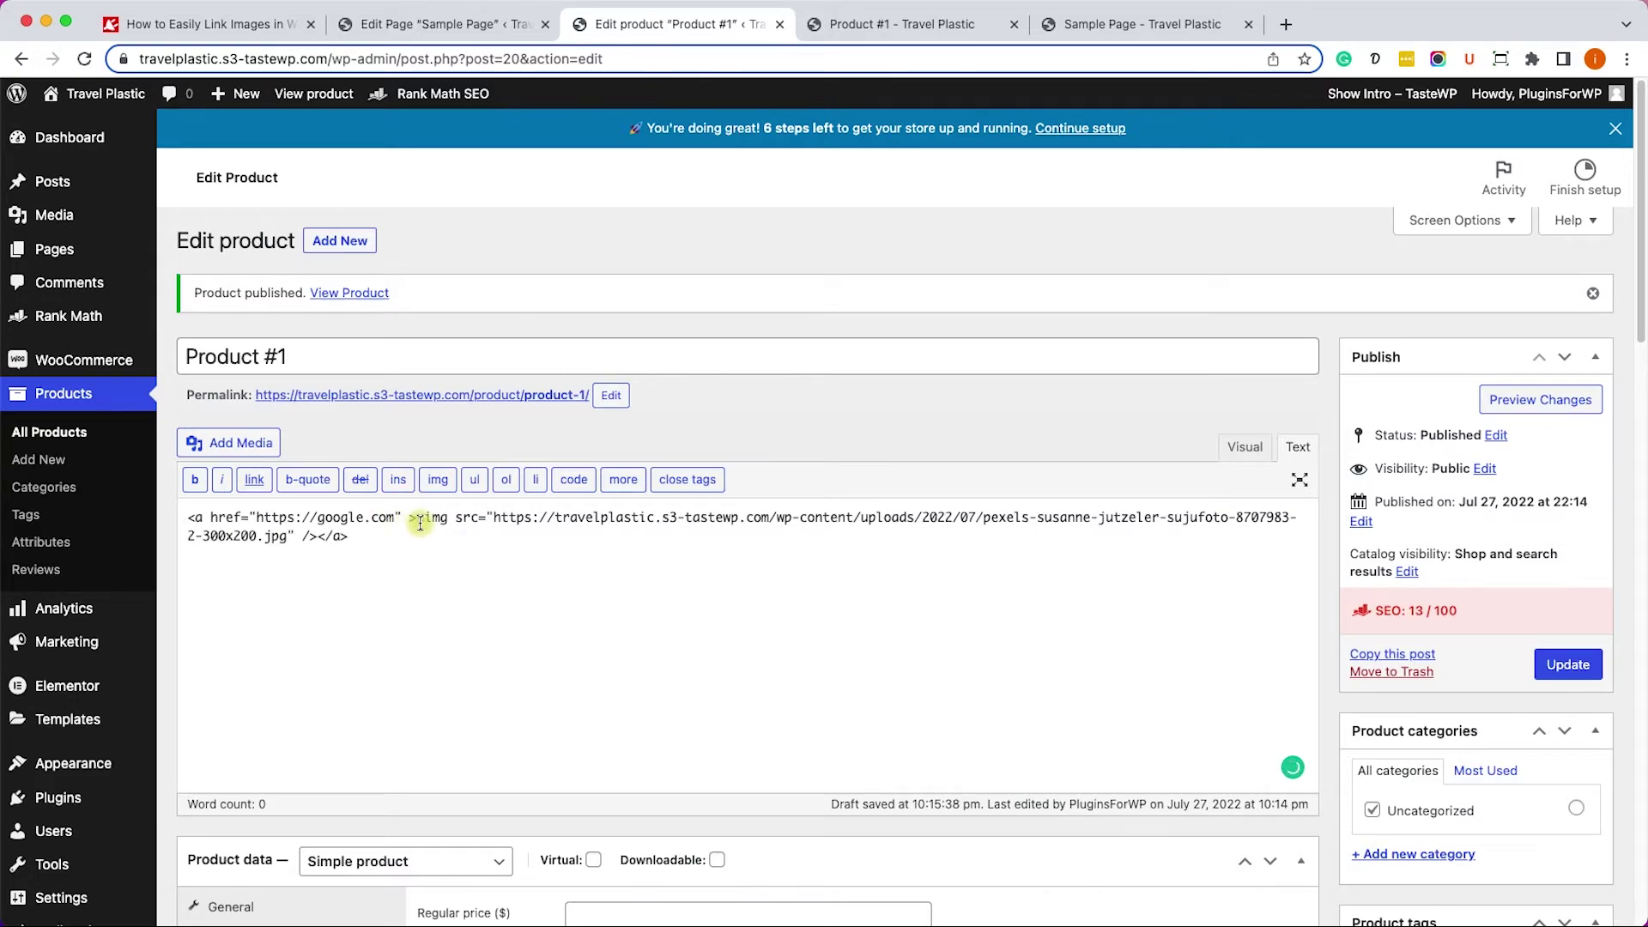
{"action": "type", "text": "target"}
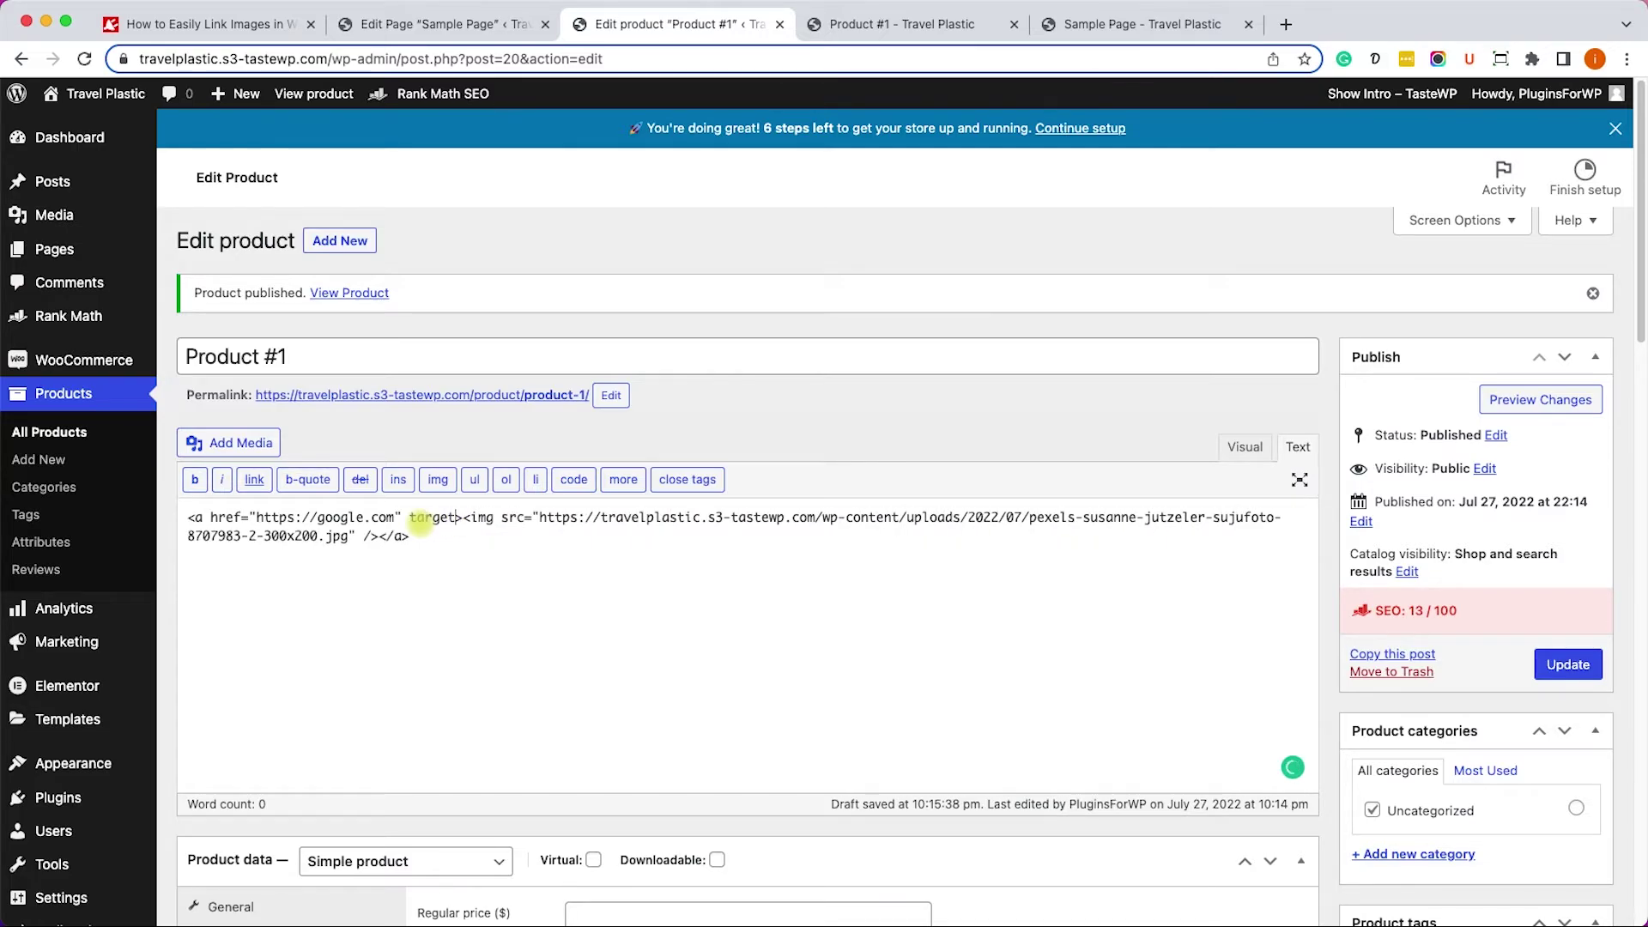
{"action": "type", "text": "=\"\""}
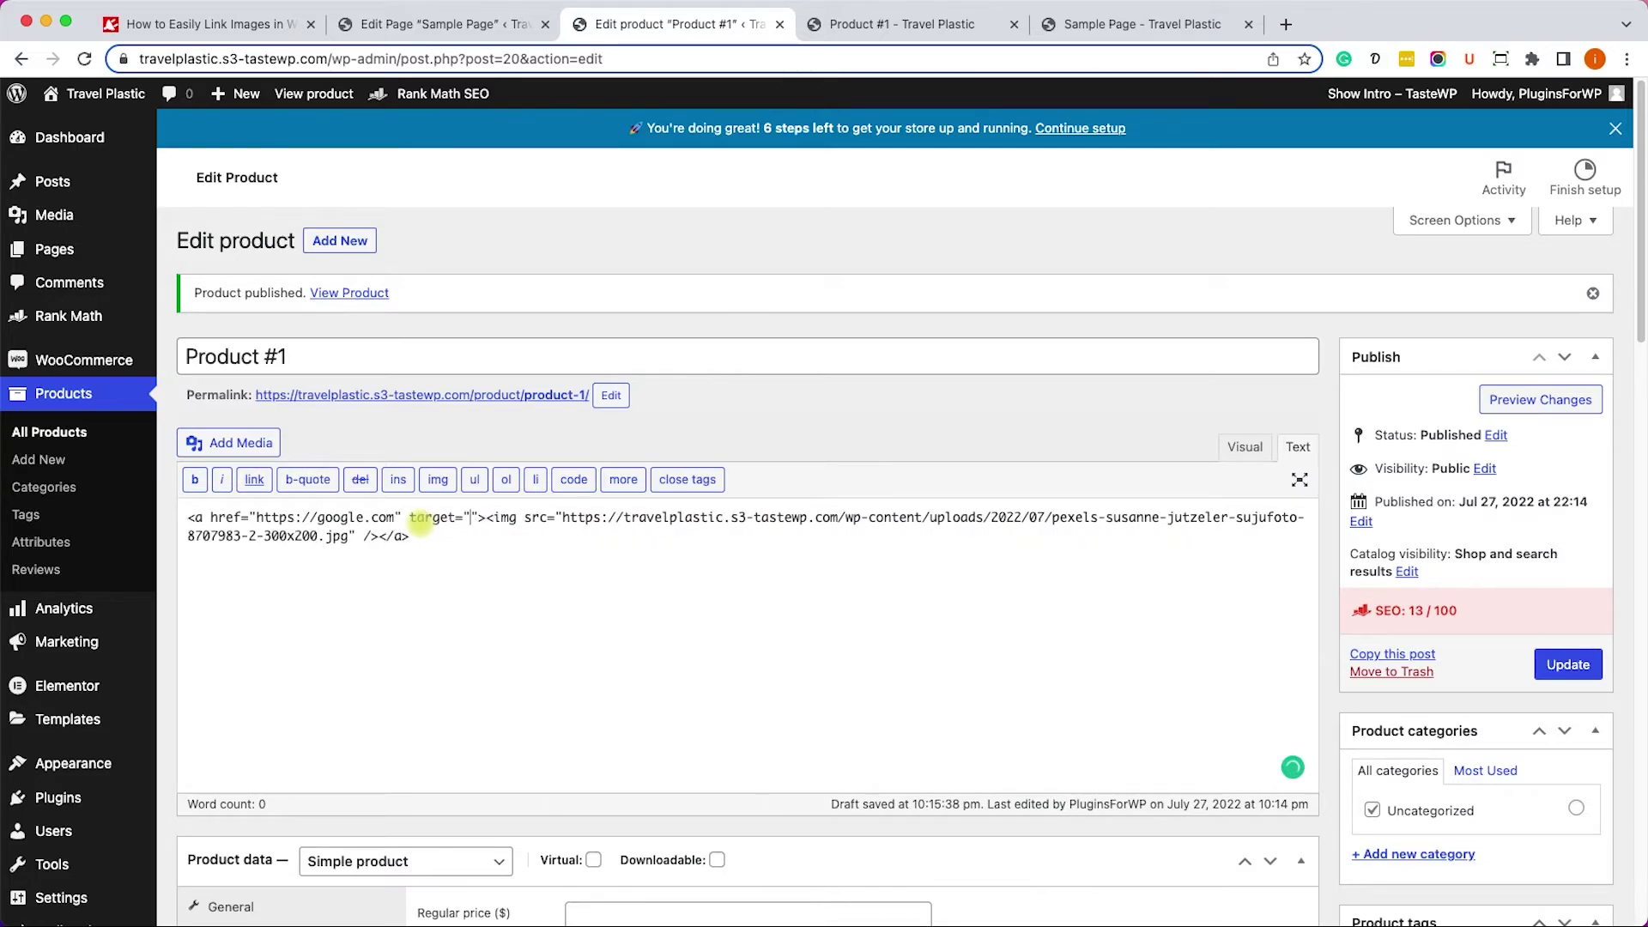
{"action": "type", "text": "_blan"}
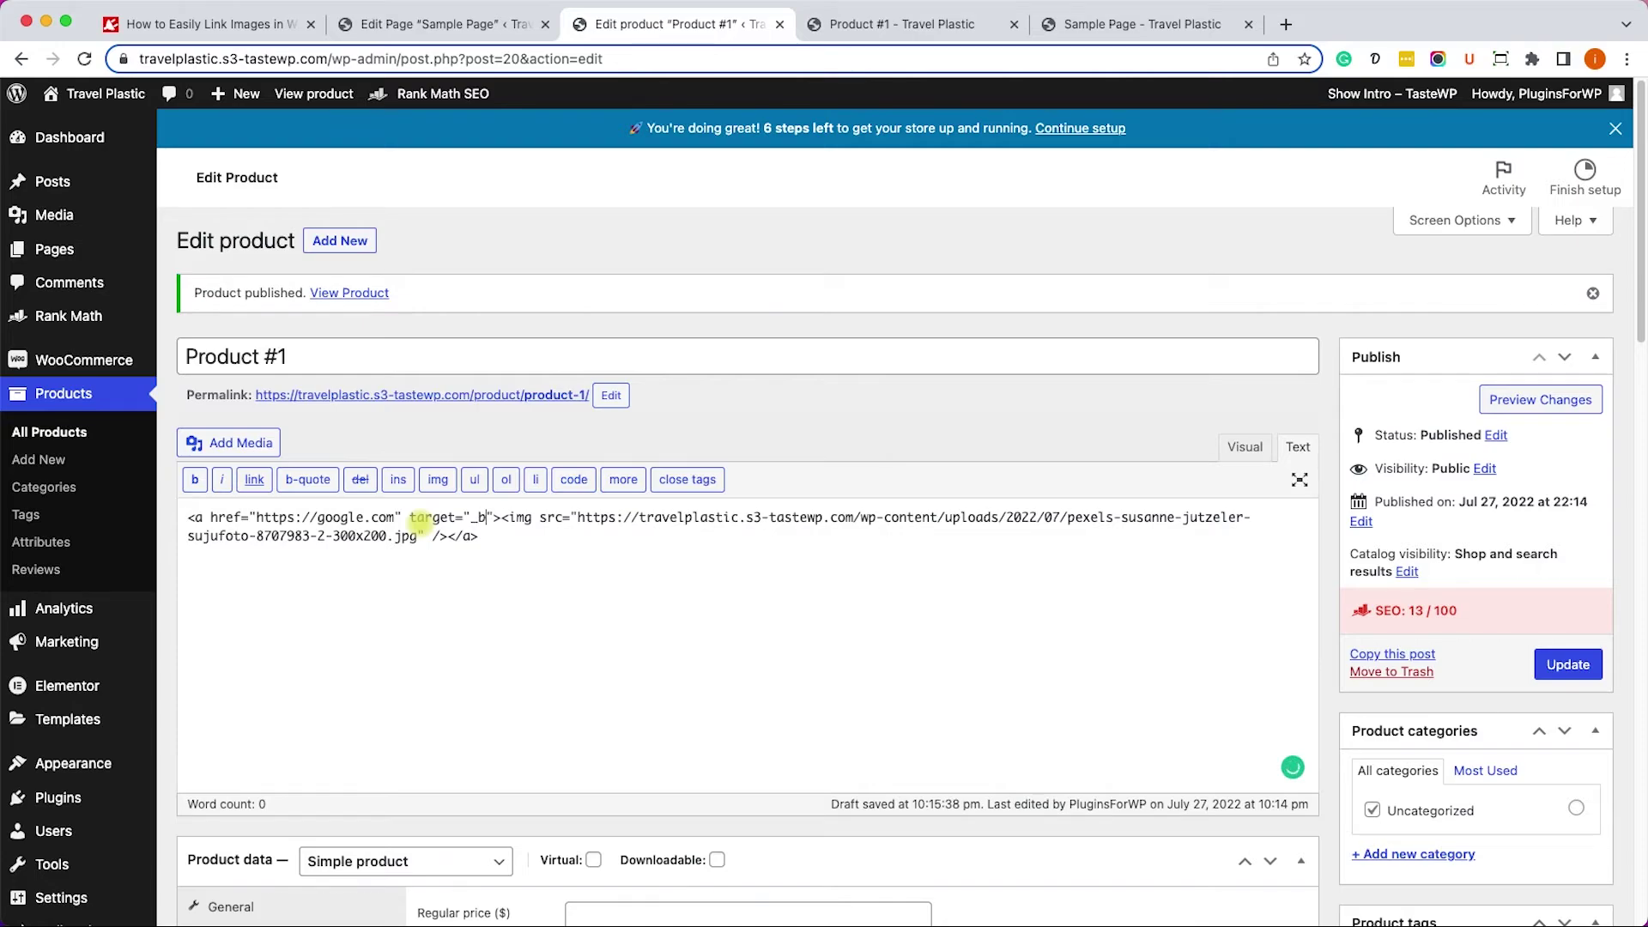
{"action": "type", "text": "k"}
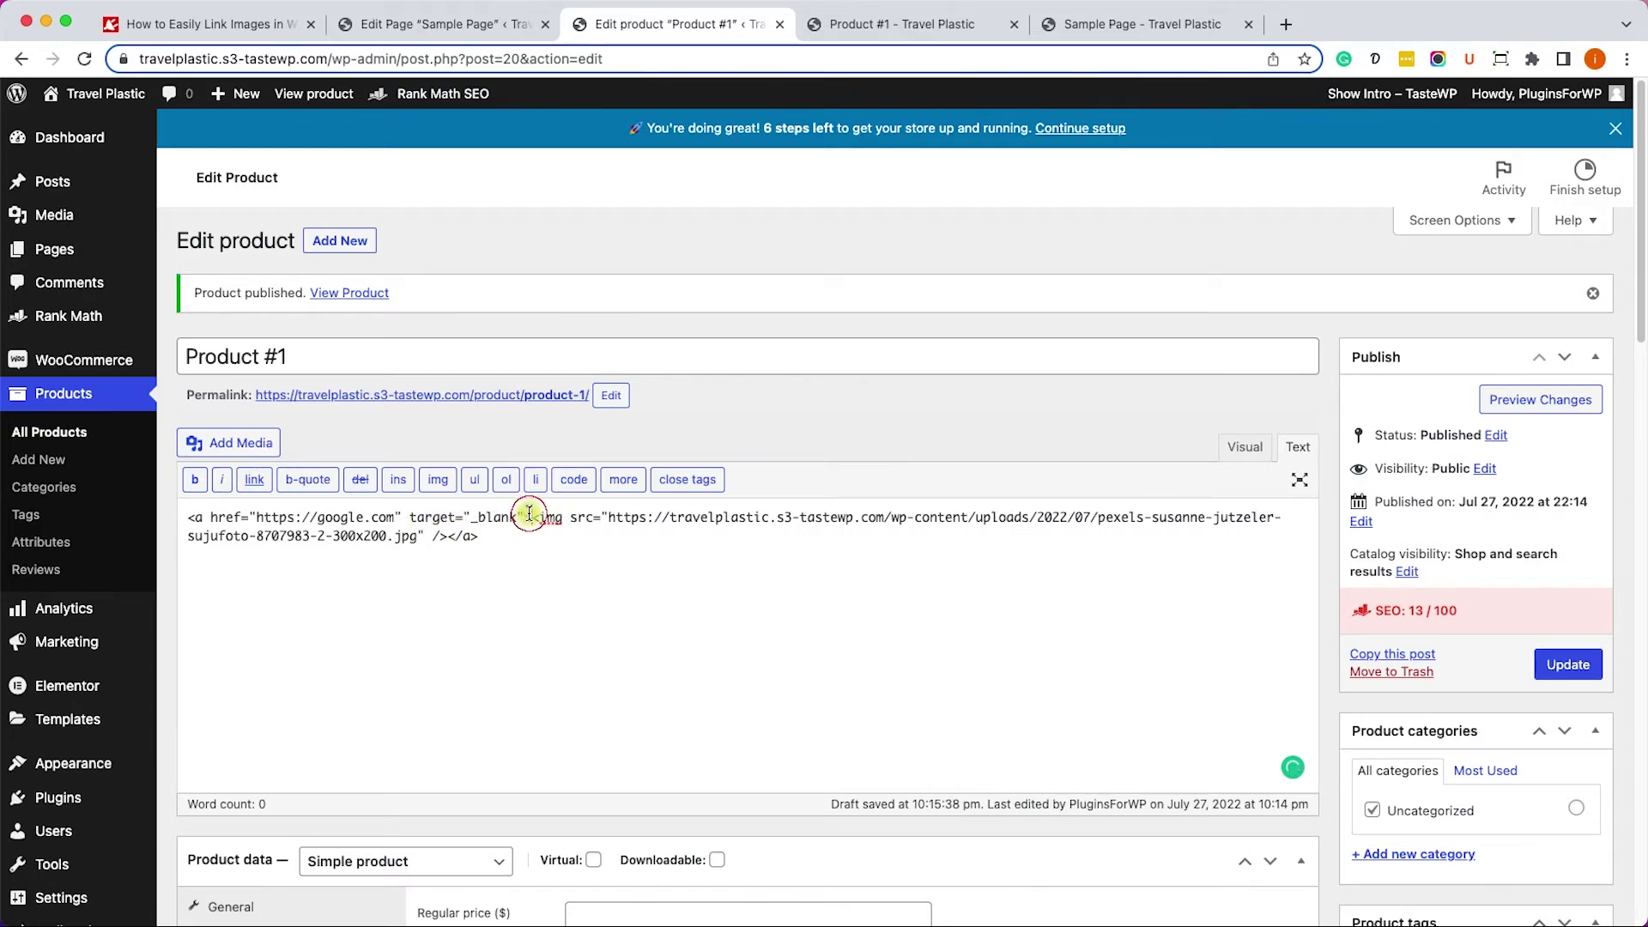
{"action": "left_click_drag", "start_coordinate": [530, 513], "coordinate": [184, 520]}
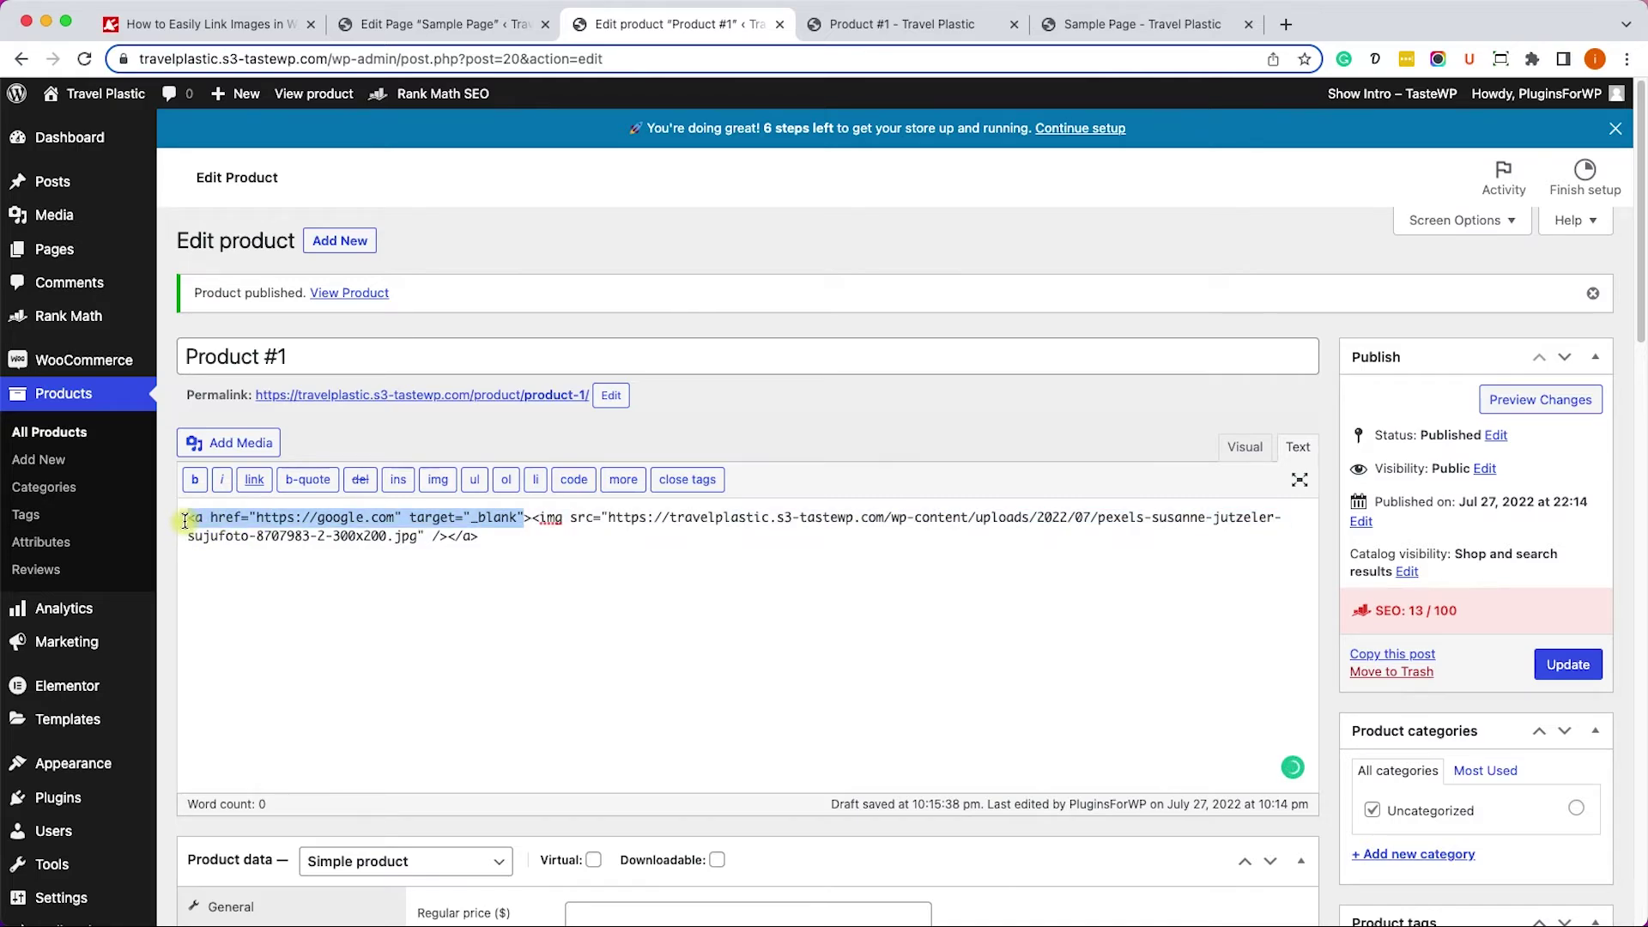
{"action": "left_click_drag", "start_coordinate": [479, 536], "coordinate": [453, 535]}
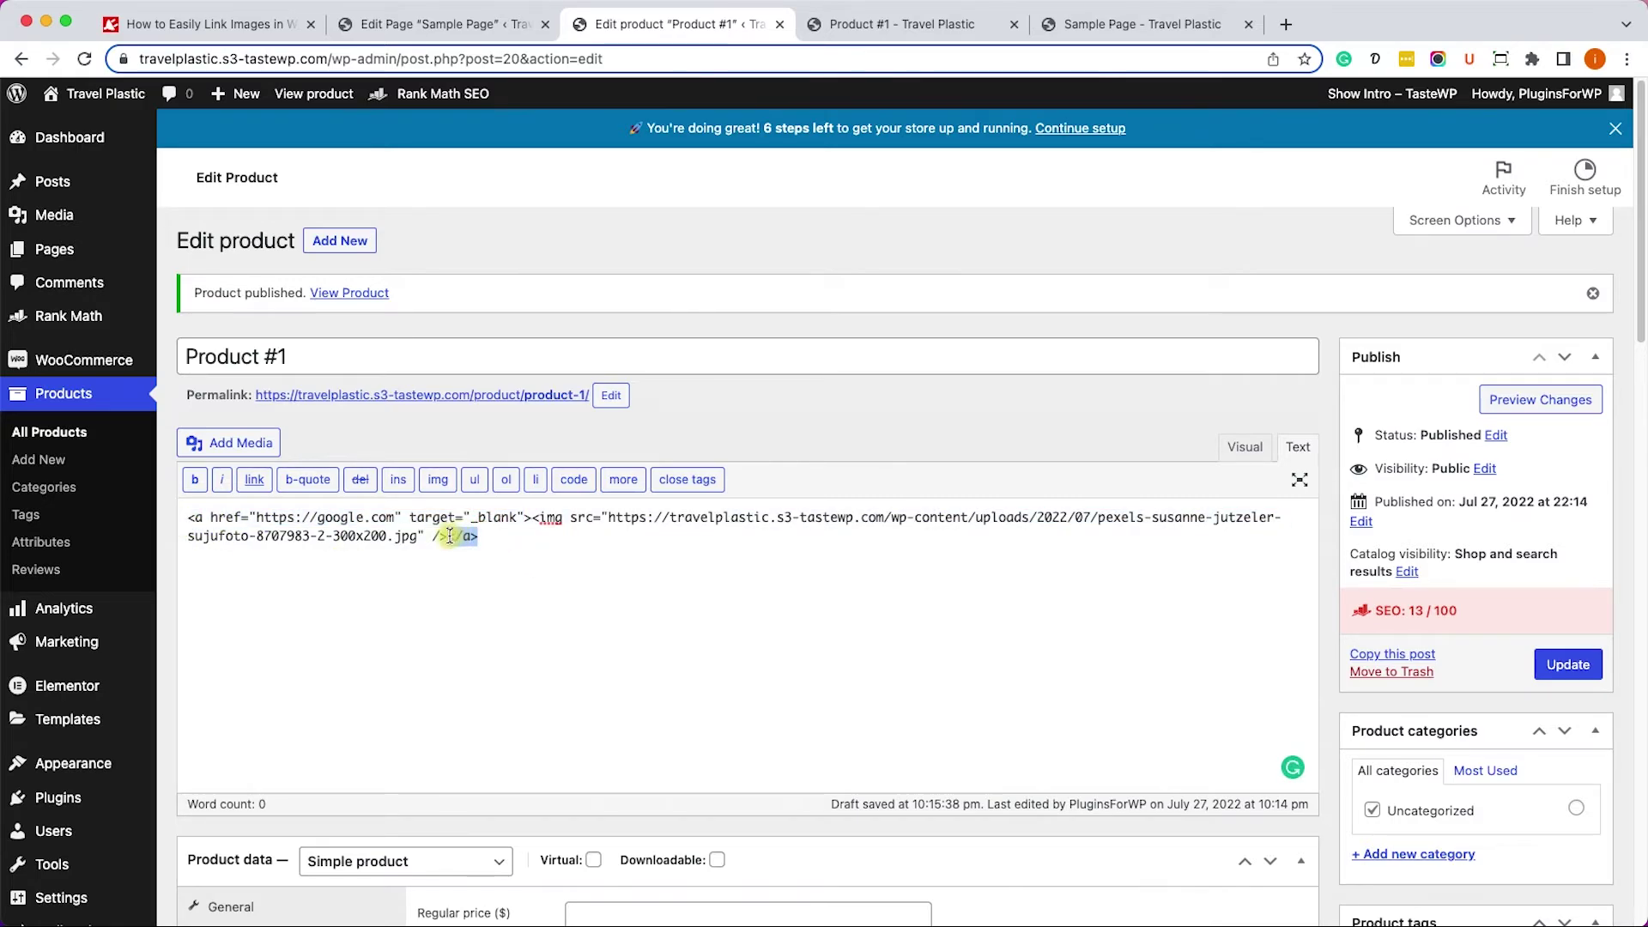
{"action": "left_click", "coordinate": [450, 536]}
{"action": "left_click", "coordinate": [1564, 666]}
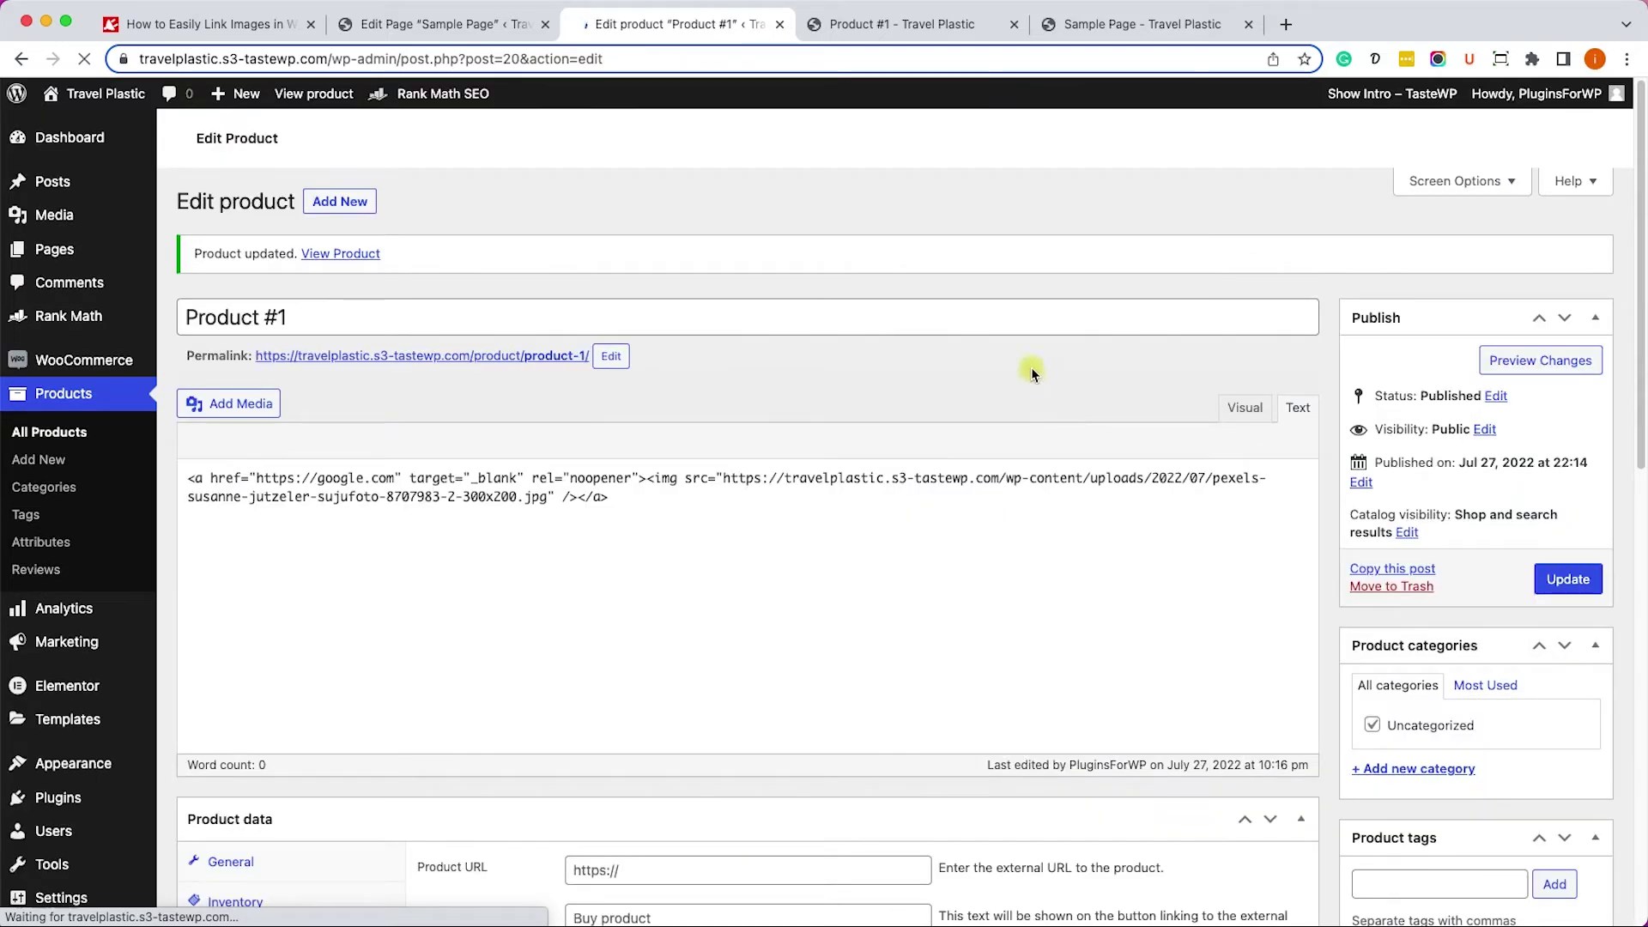
Step: Reload the live product page and check the flower image opens Google in a new tab
{"action": "left_click", "coordinate": [934, 24]}
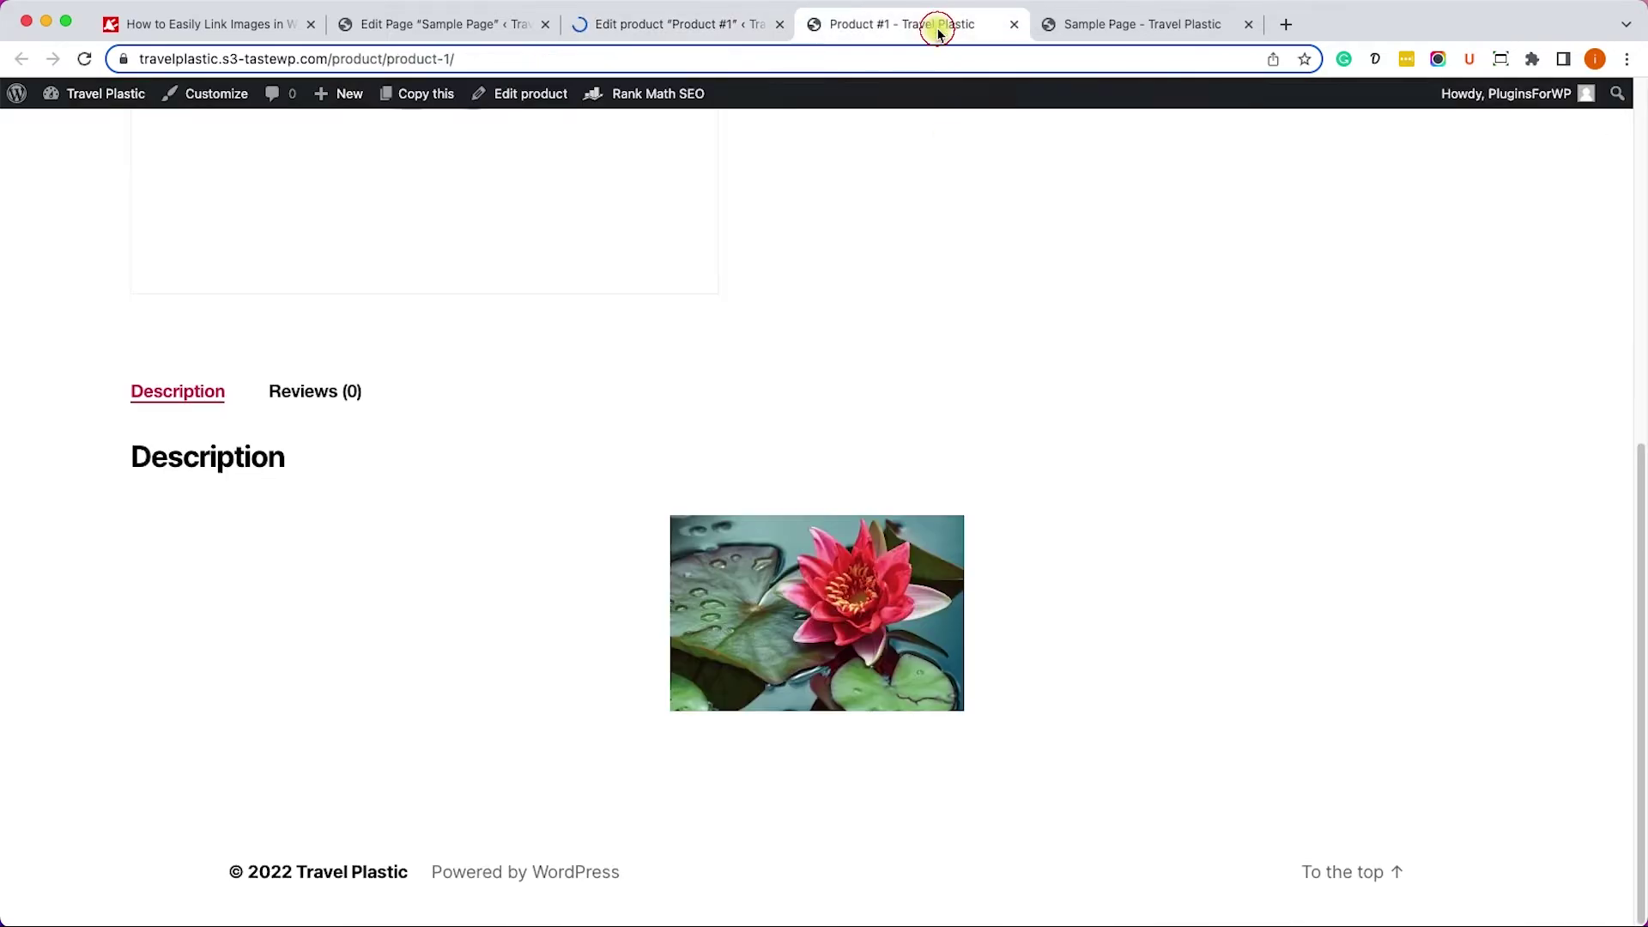
{"action": "left_click", "coordinate": [91, 59]}
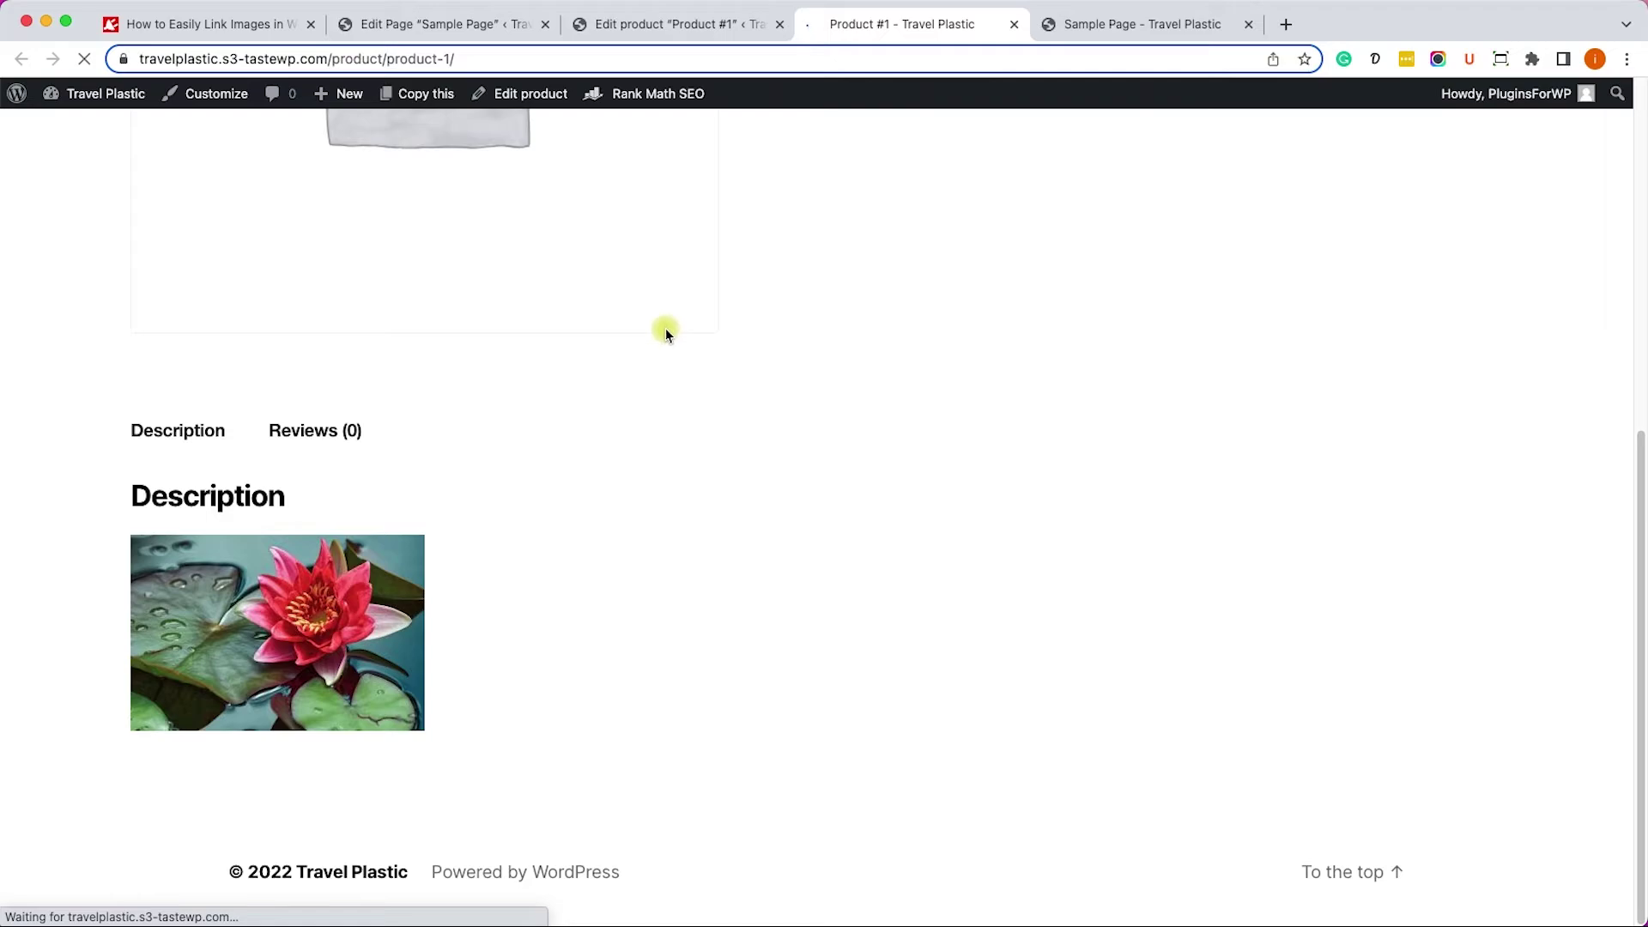
{"action": "left_click", "coordinate": [349, 635]}
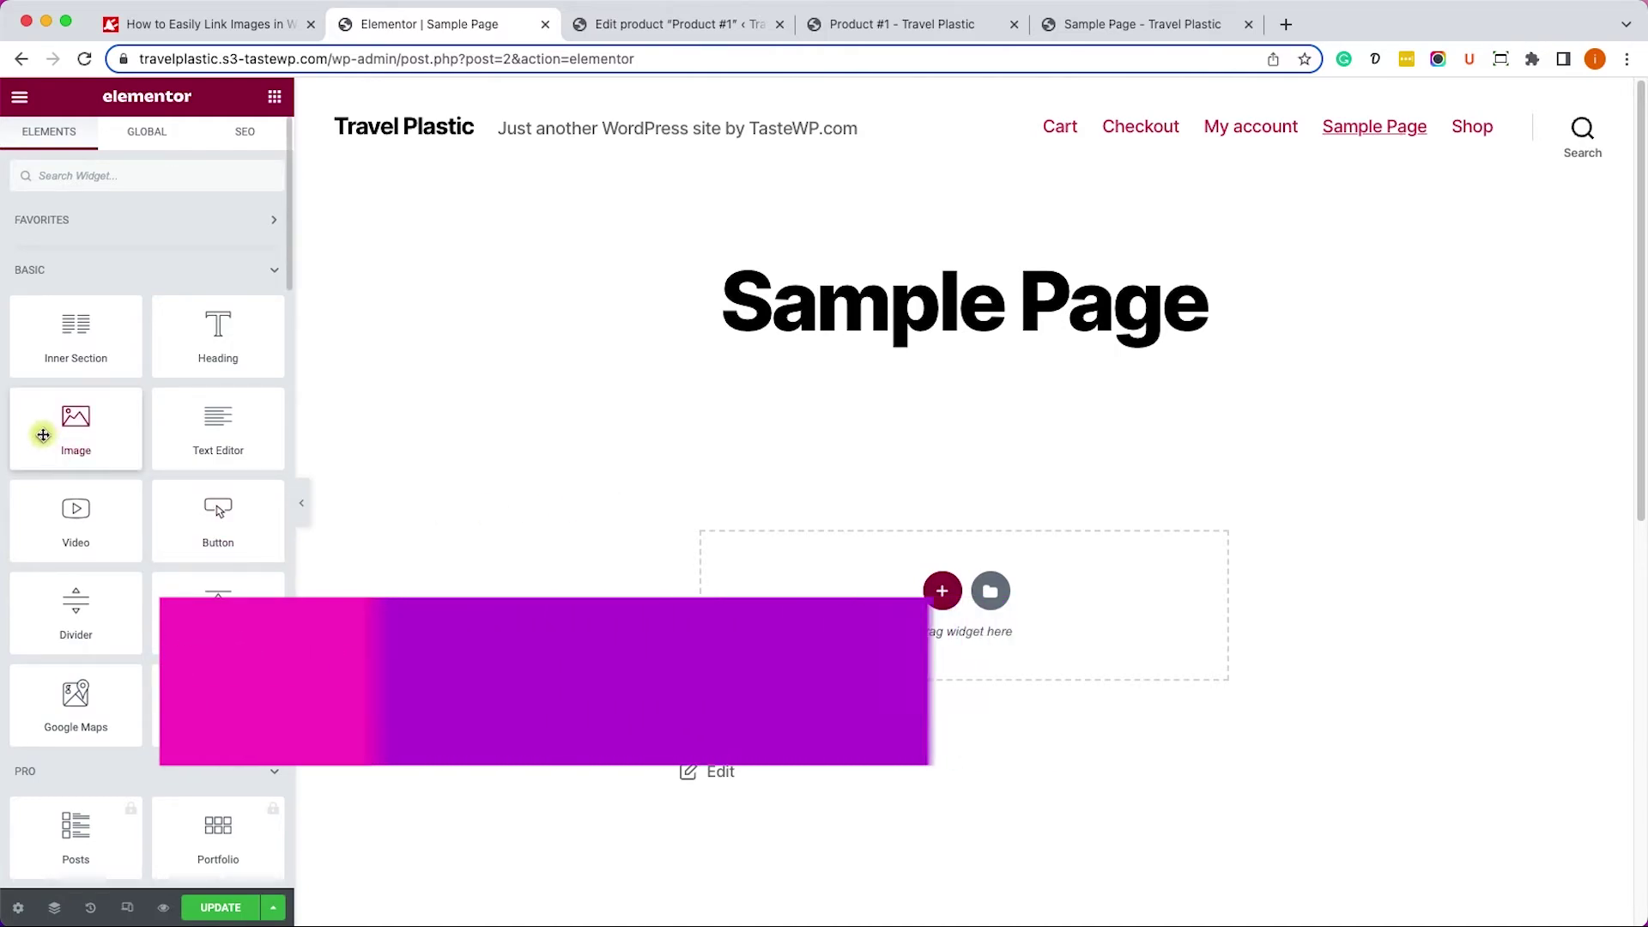
Step: Place an Image widget in the empty section and insert the water-lily photo from the Media Library
{"action": "left_click_drag", "start_coordinate": [70, 426], "coordinate": [646, 574]}
{"action": "left_click_drag", "start_coordinate": [791, 581], "coordinate": [790, 574]}
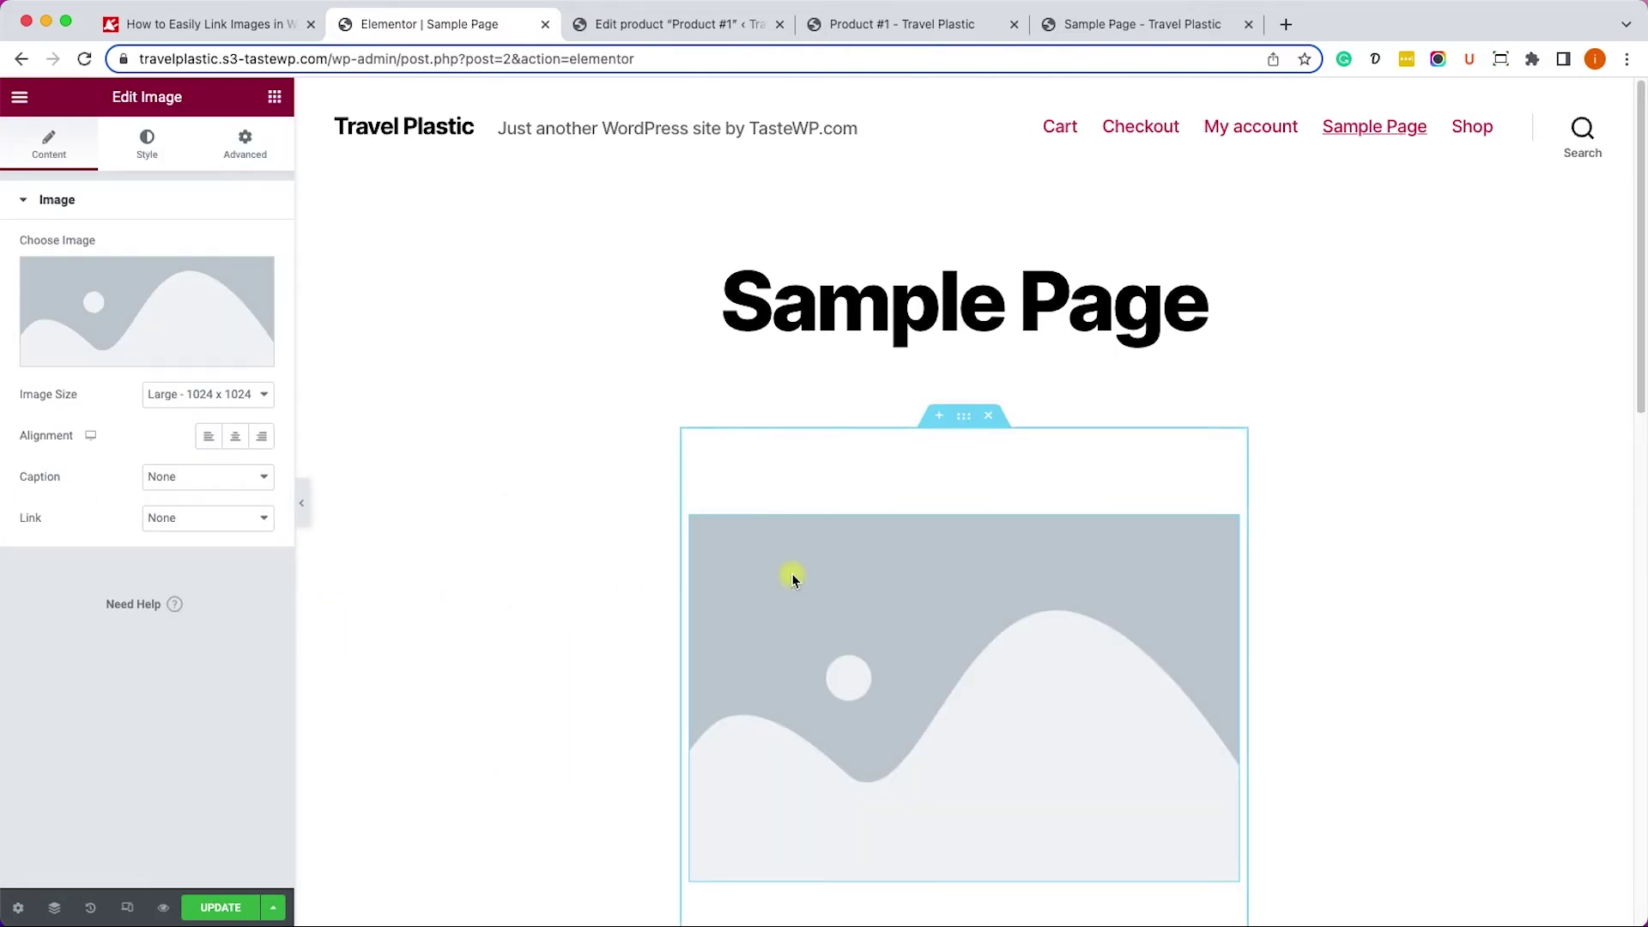
{"action": "left_click", "coordinate": [171, 333]}
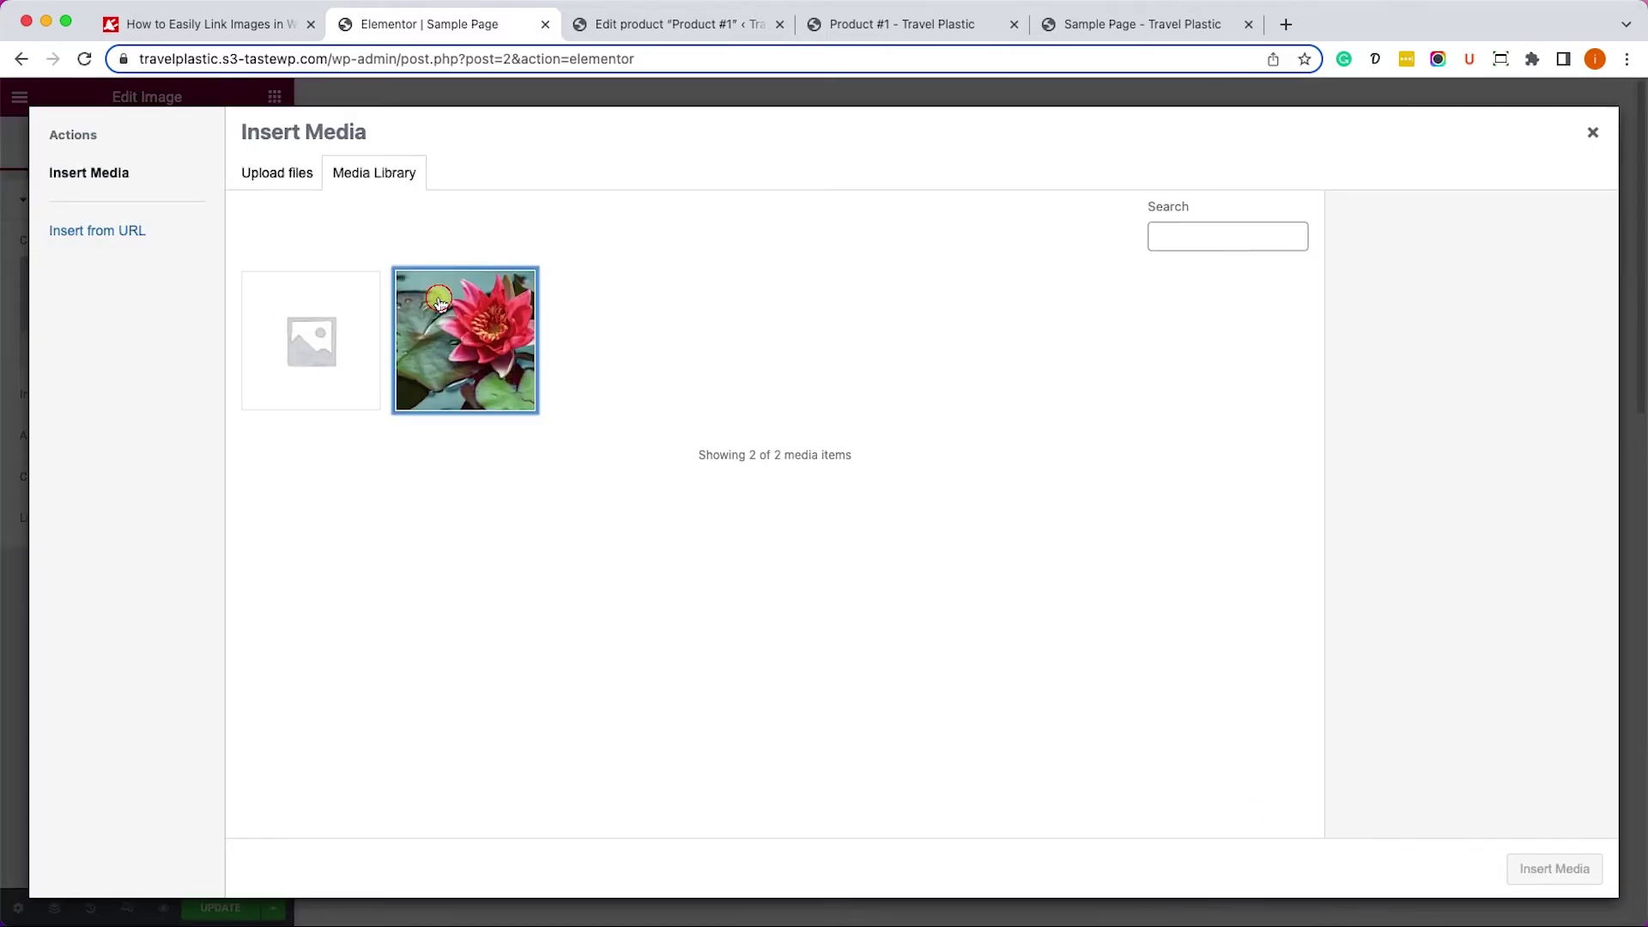
{"action": "left_click", "coordinate": [465, 341]}
{"action": "left_click", "coordinate": [1572, 871]}
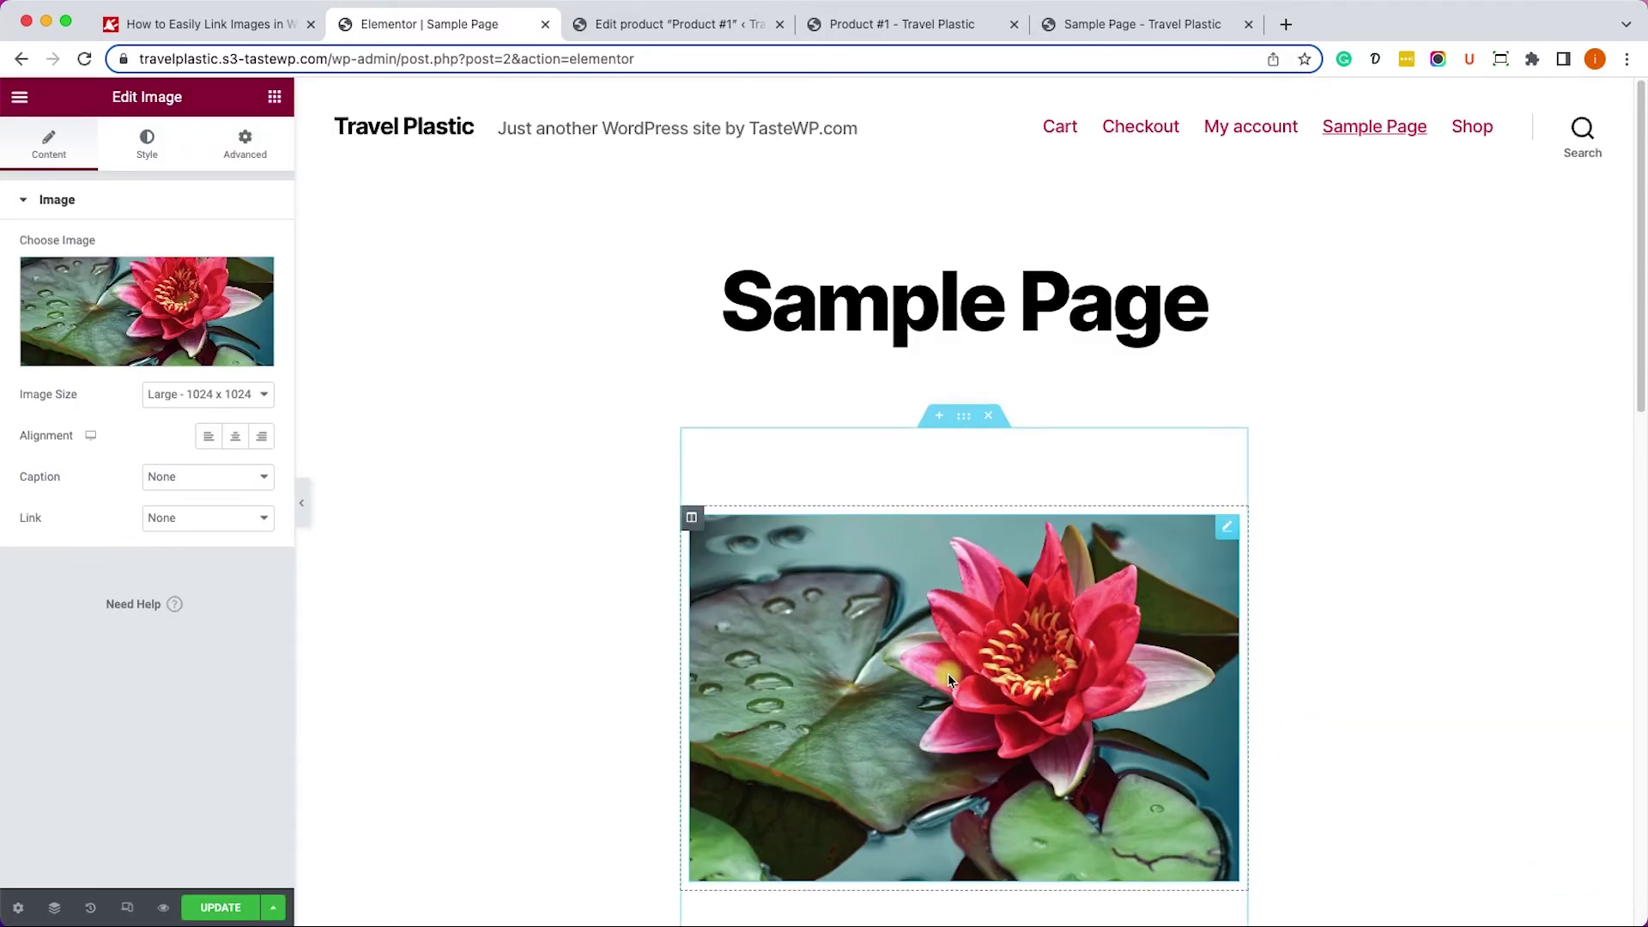
{"action": "left_click", "coordinate": [196, 517]}
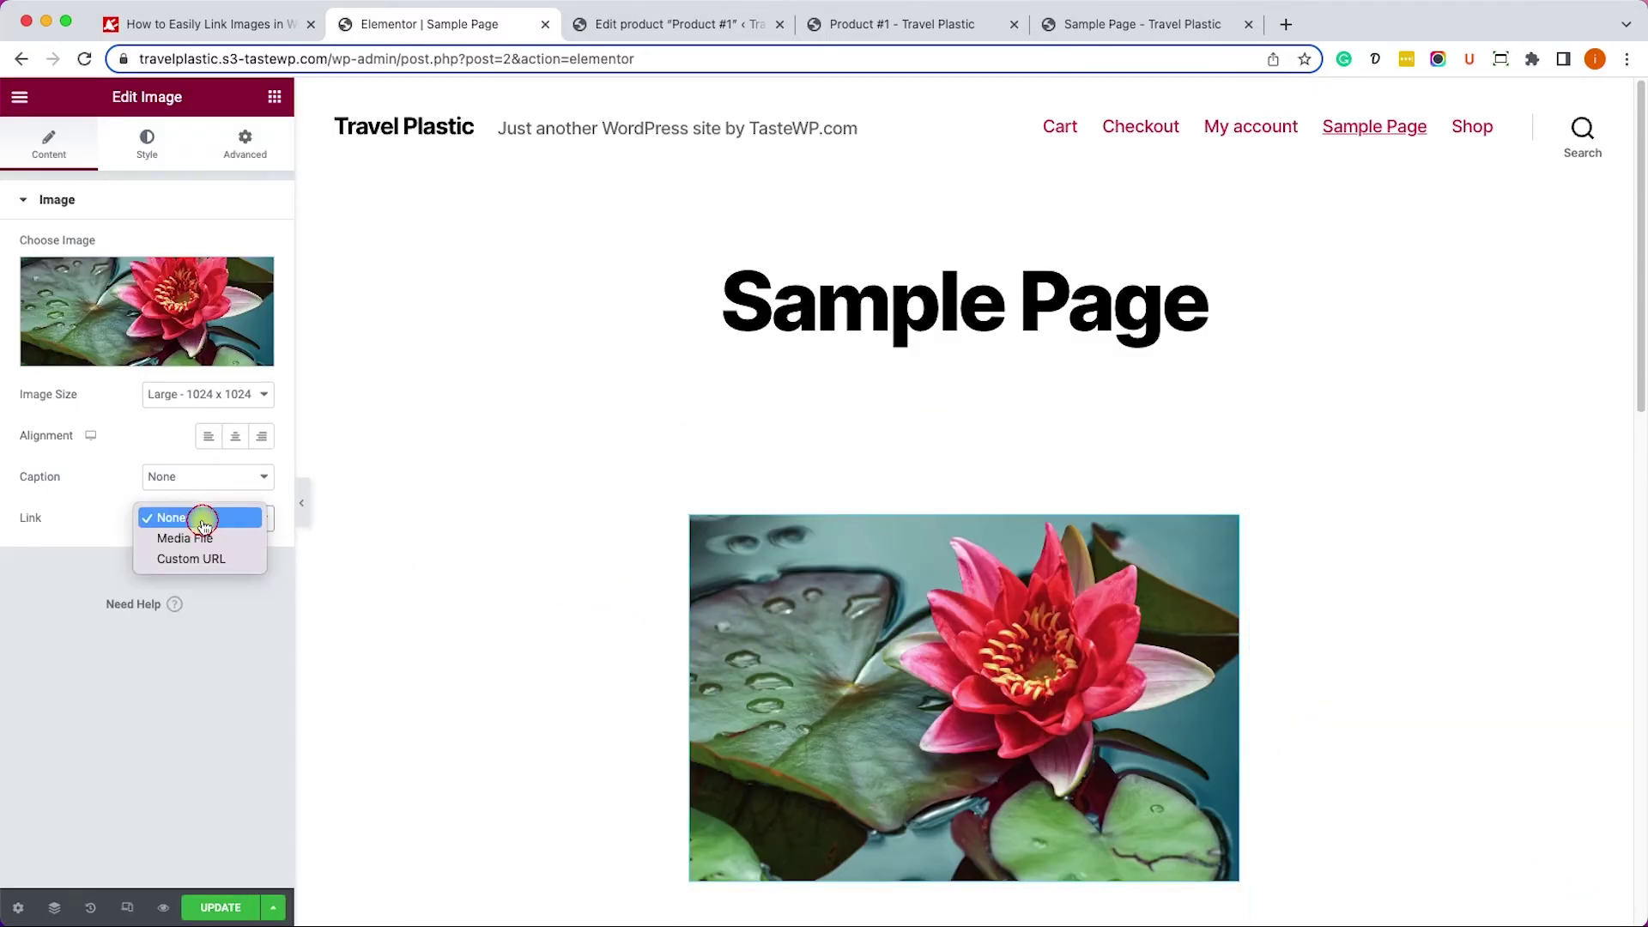
{"action": "left_click", "coordinate": [208, 559]}
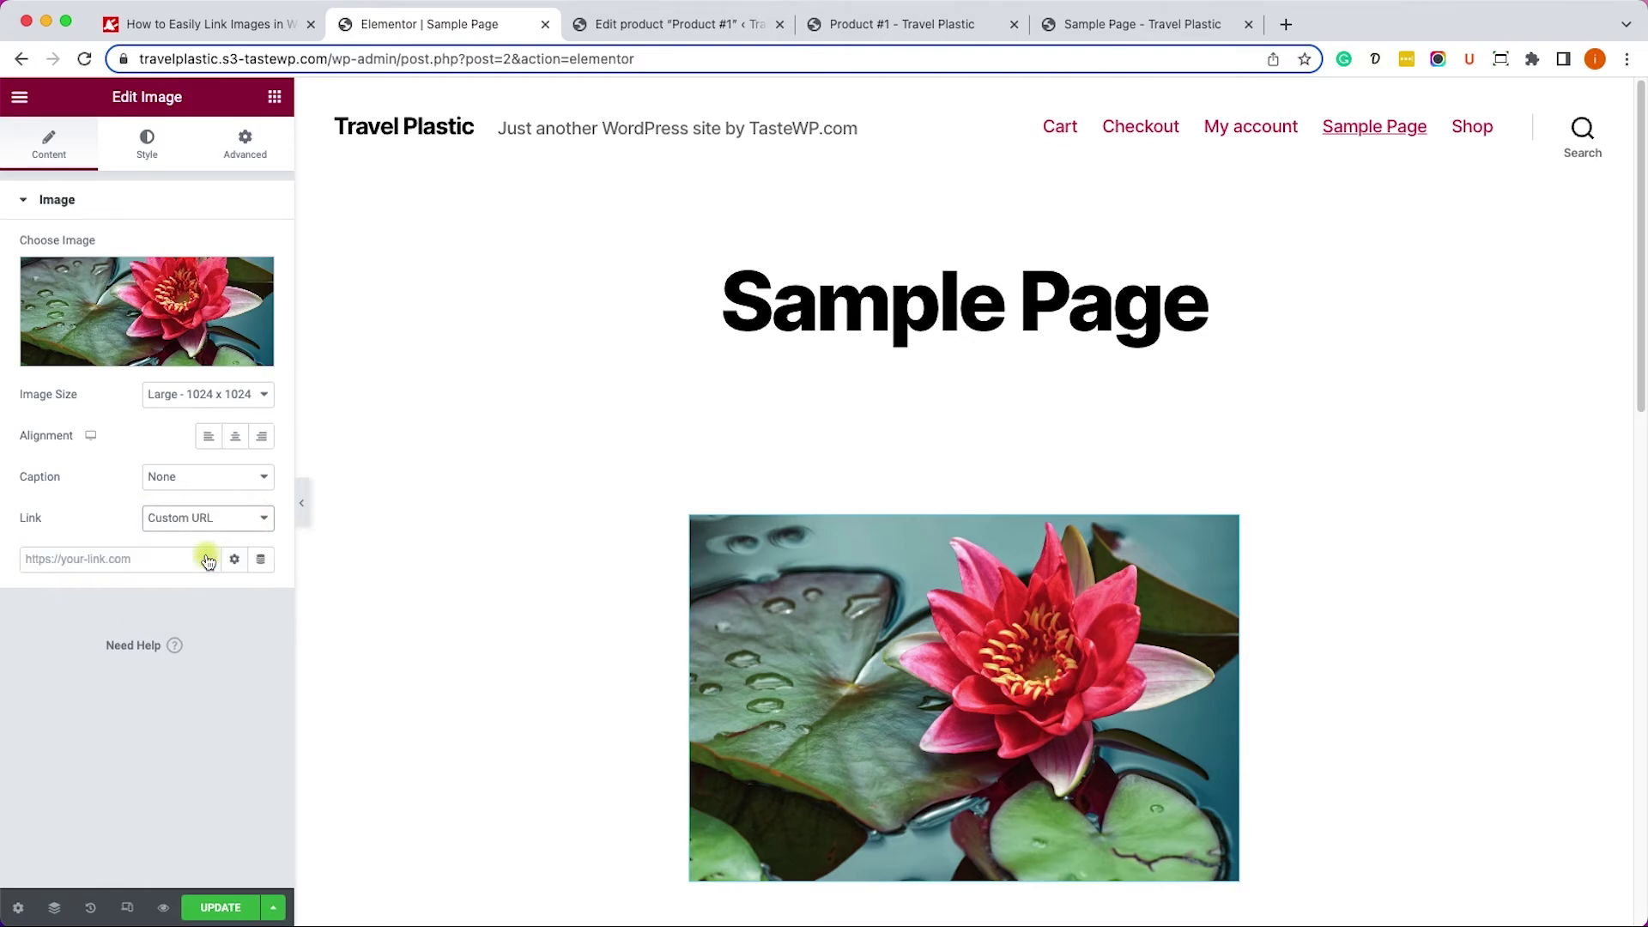
{"action": "left_click", "coordinate": [160, 560]}
{"action": "type", "text": "https://google.com"}
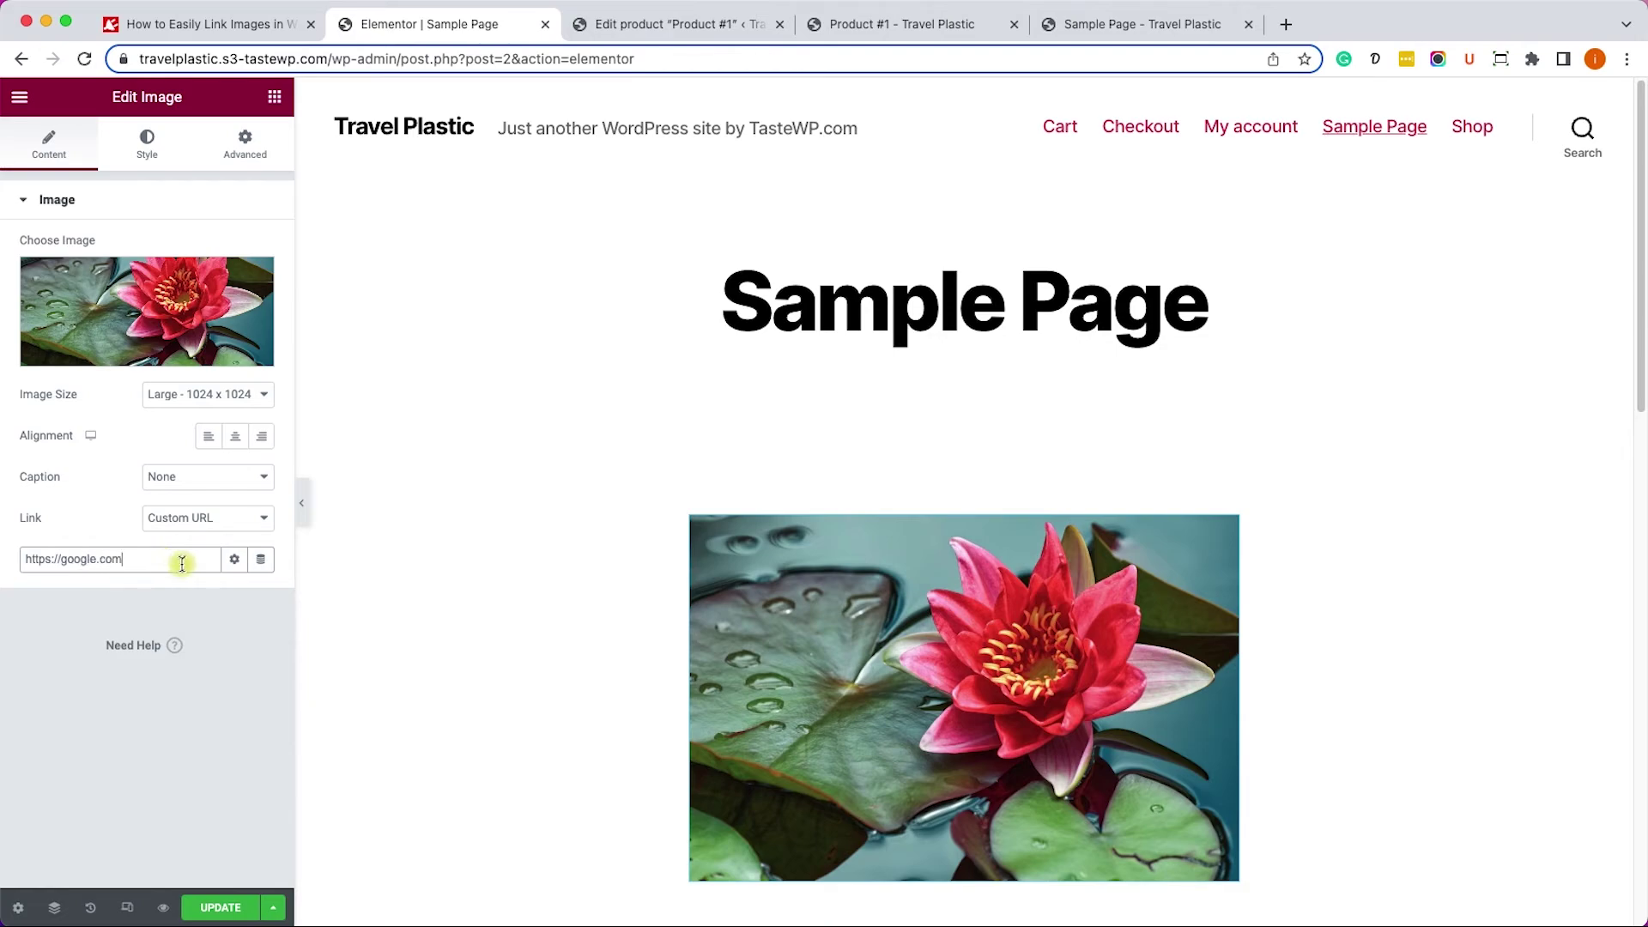
{"action": "left_click", "coordinate": [233, 559]}
{"action": "left_click", "coordinate": [116, 596]}
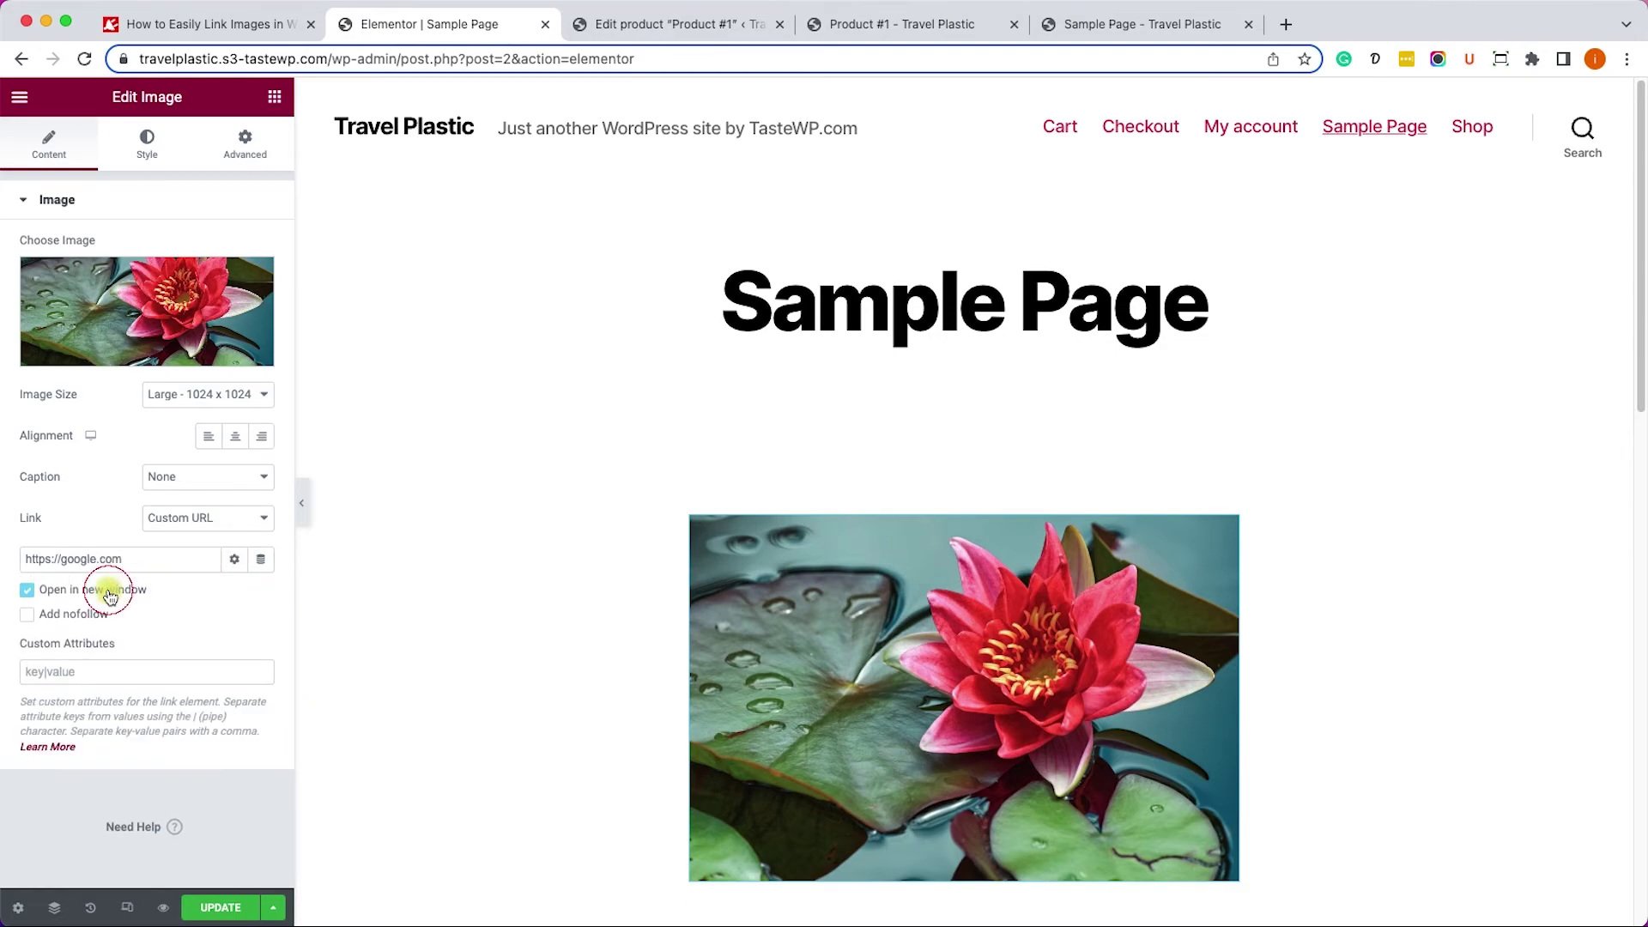
{"action": "left_click", "coordinate": [227, 910]}
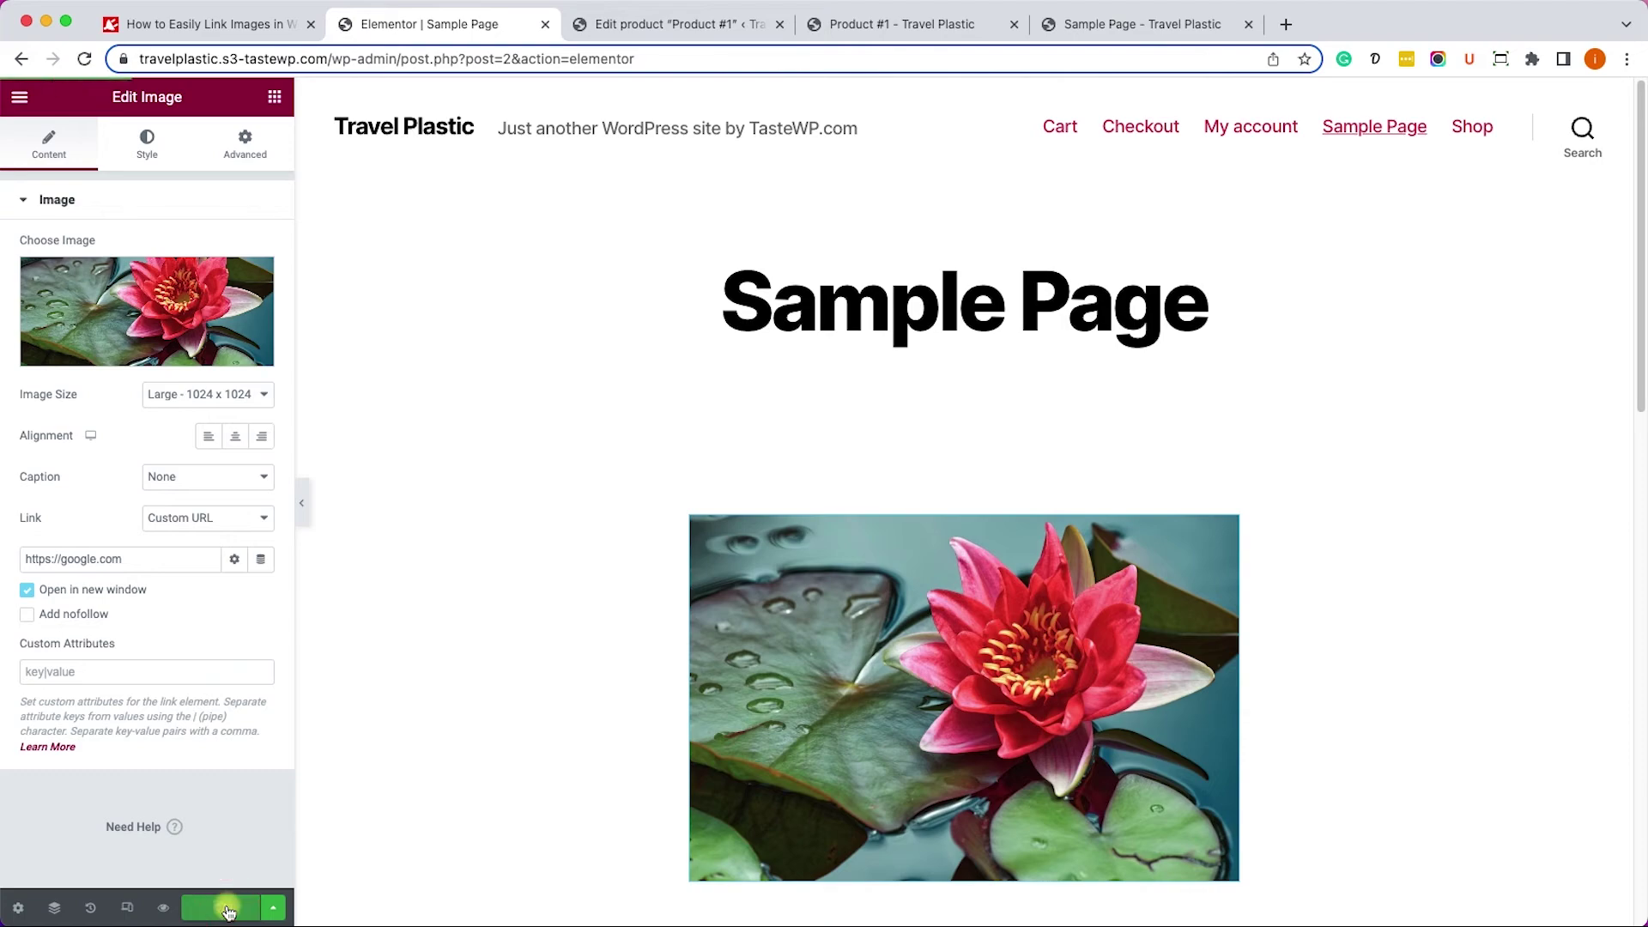
Step: Switch to the live Sample Page and reload it to show the linked water-lily image
{"action": "left_click", "coordinate": [1111, 26]}
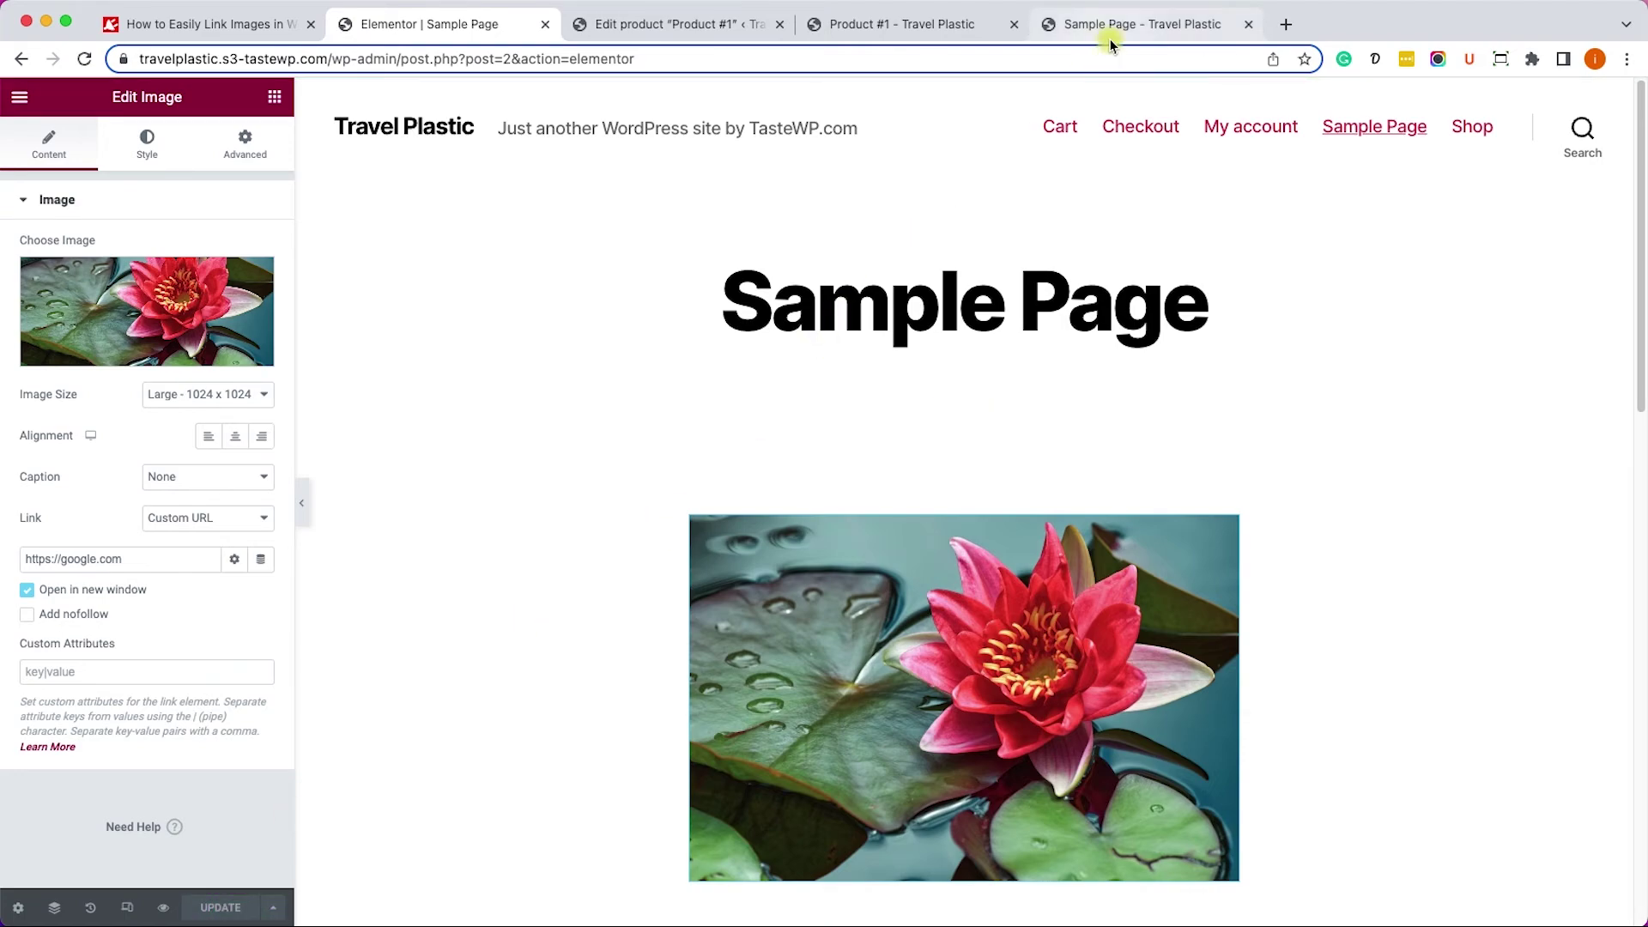
{"action": "left_click", "coordinate": [85, 58]}
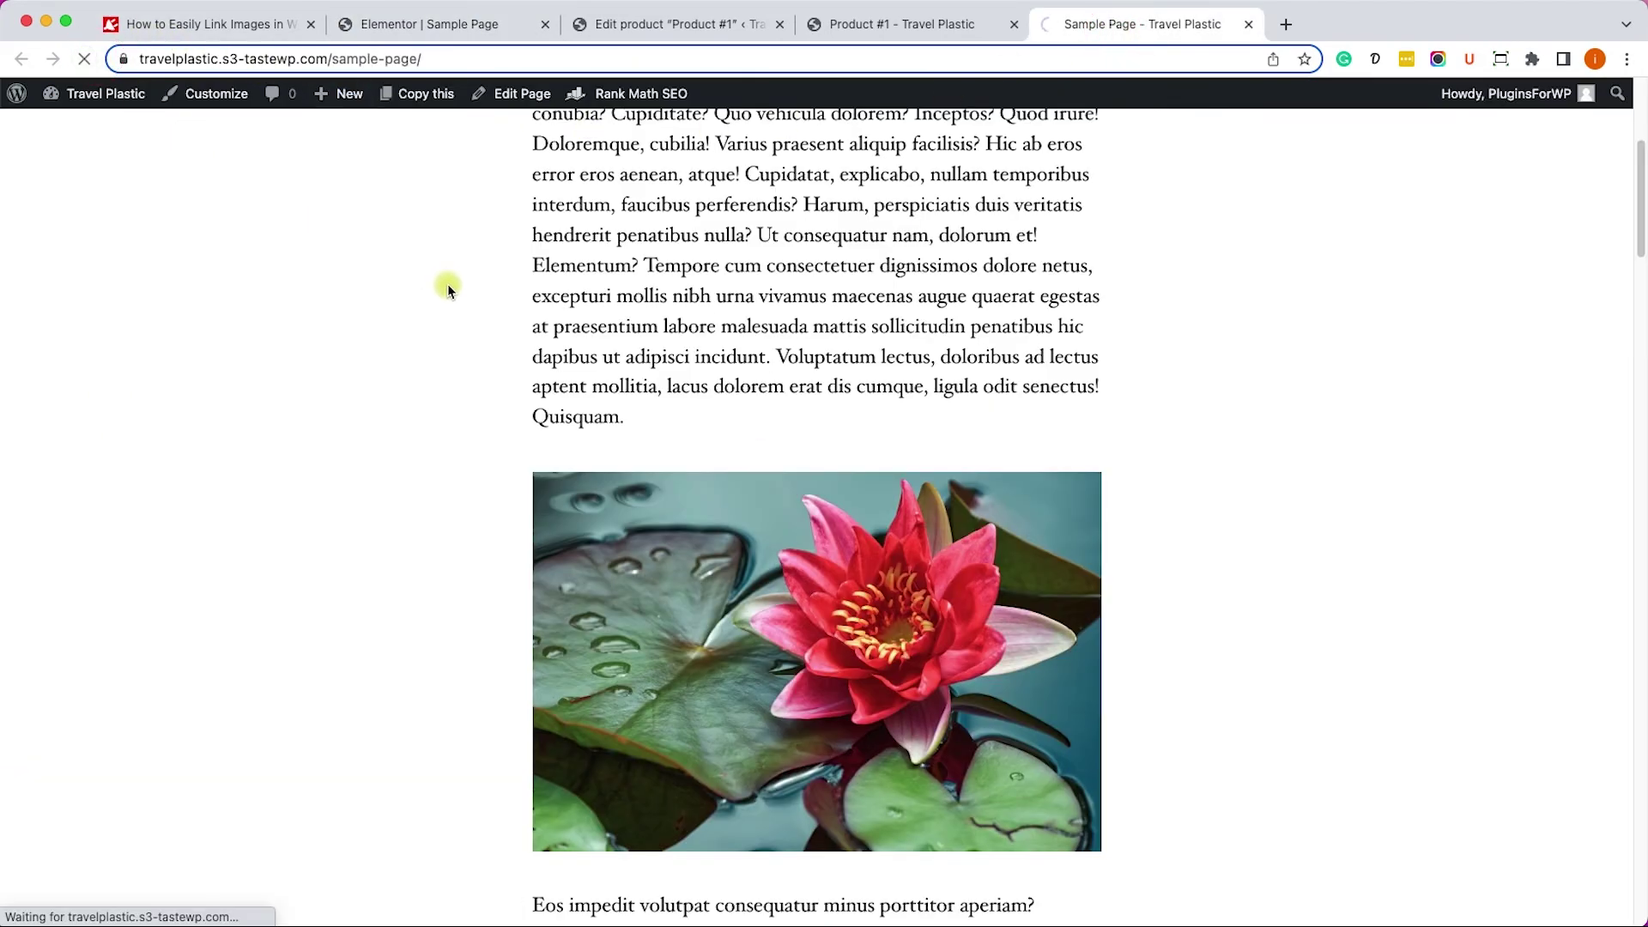